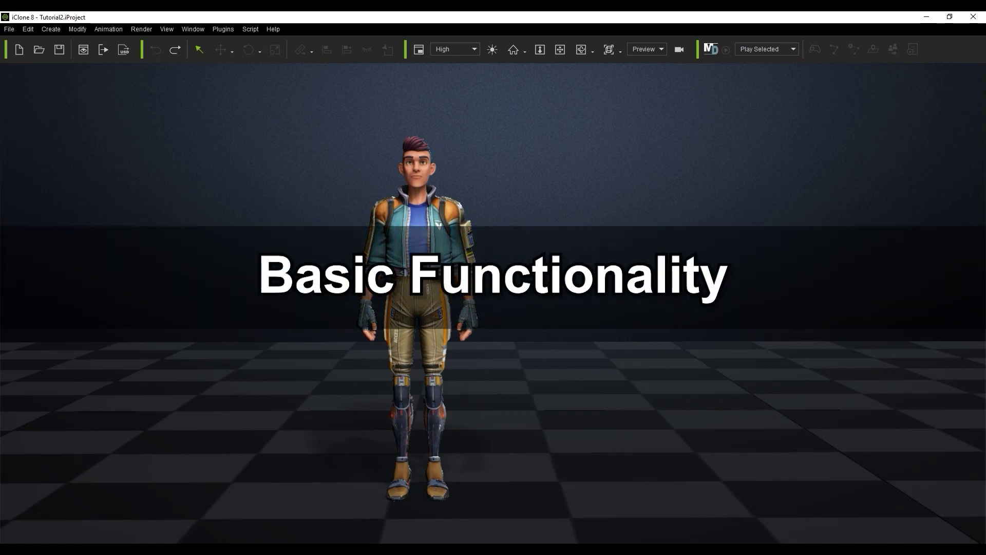
- Select the costumed character, review its Animation tab in Modify, then choose Animation > Edit Motion Layer
click(432, 248)
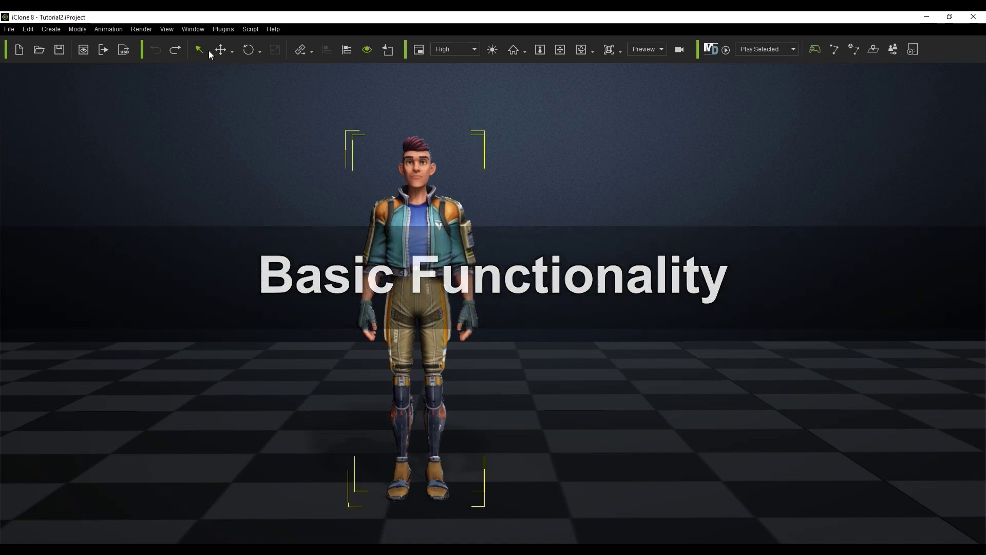
click(193, 29)
click(239, 114)
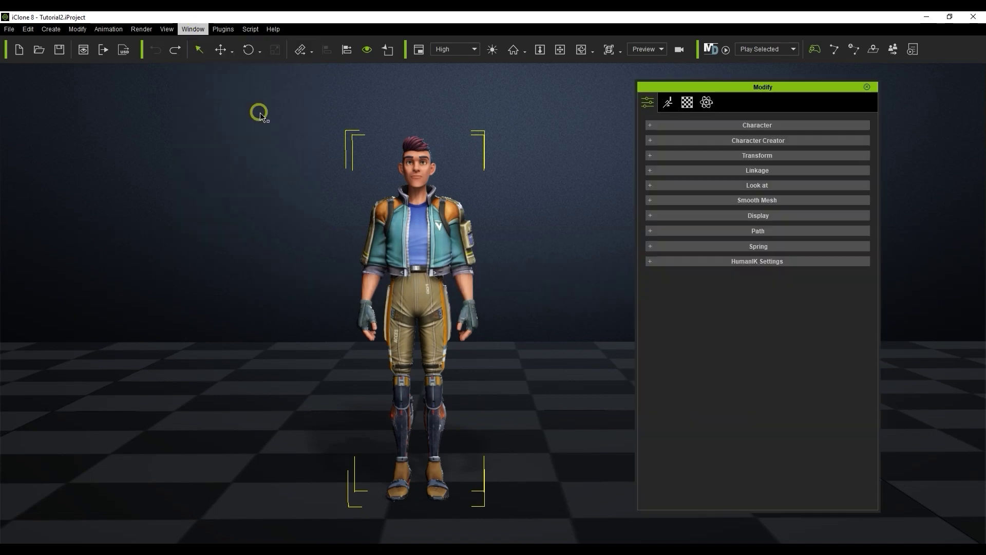
click(670, 102)
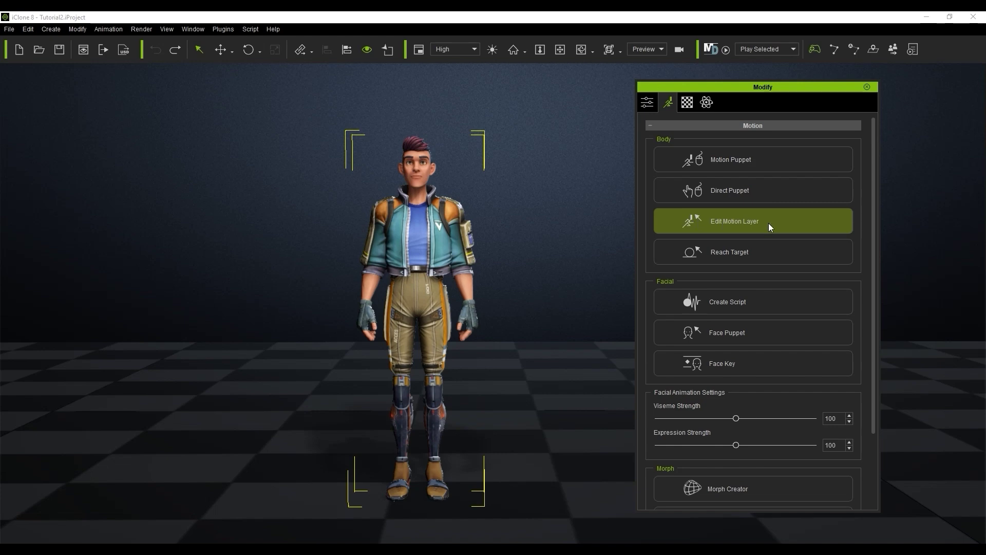
click(867, 88)
click(109, 29)
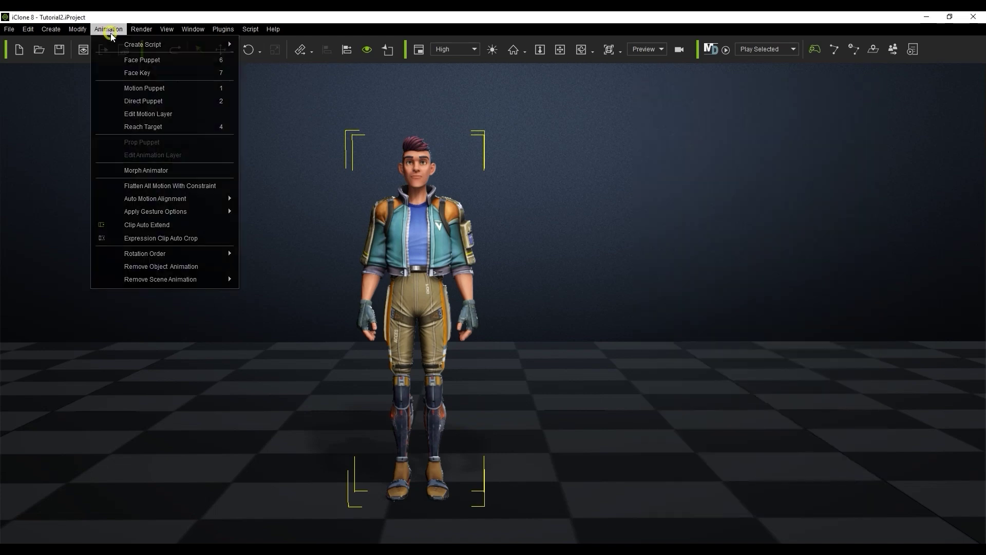
click(193, 116)
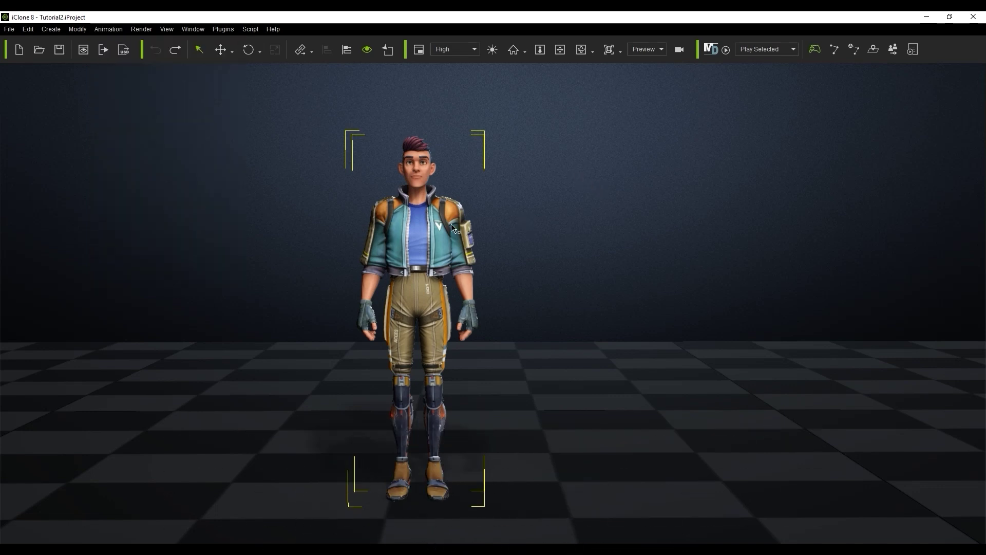
- Show the bone rig with N and click through the left shoulder, elbow and wrist nodes
key(n)
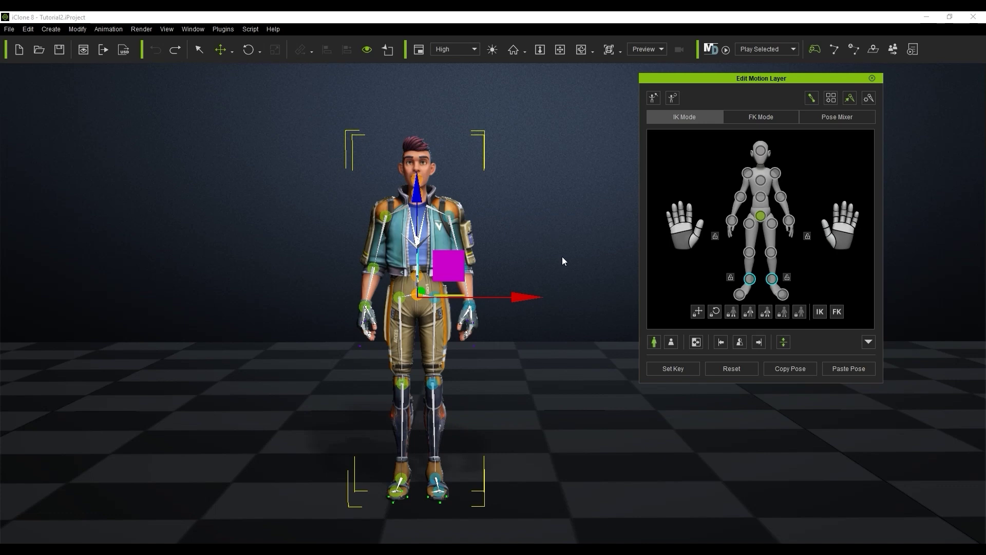
click(451, 217)
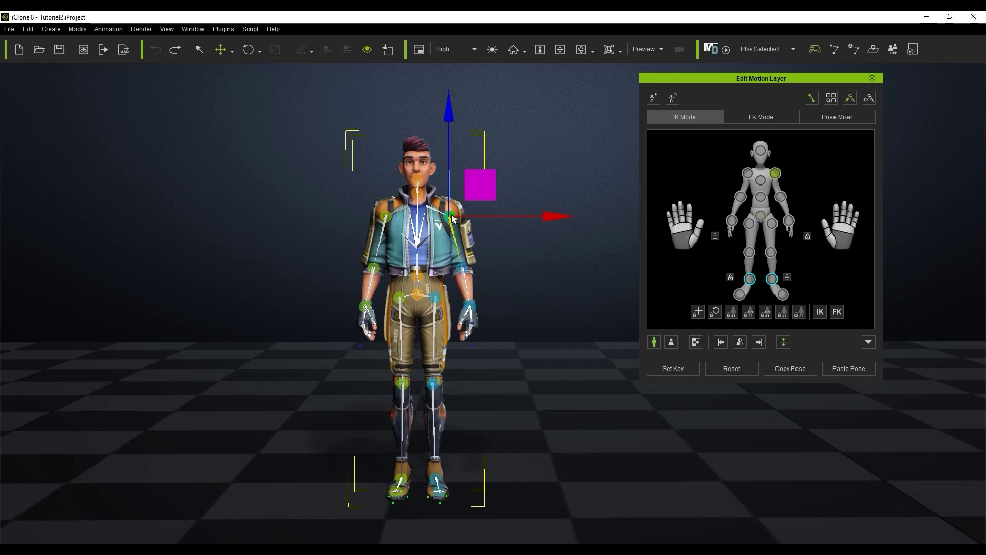
click(466, 266)
click(474, 307)
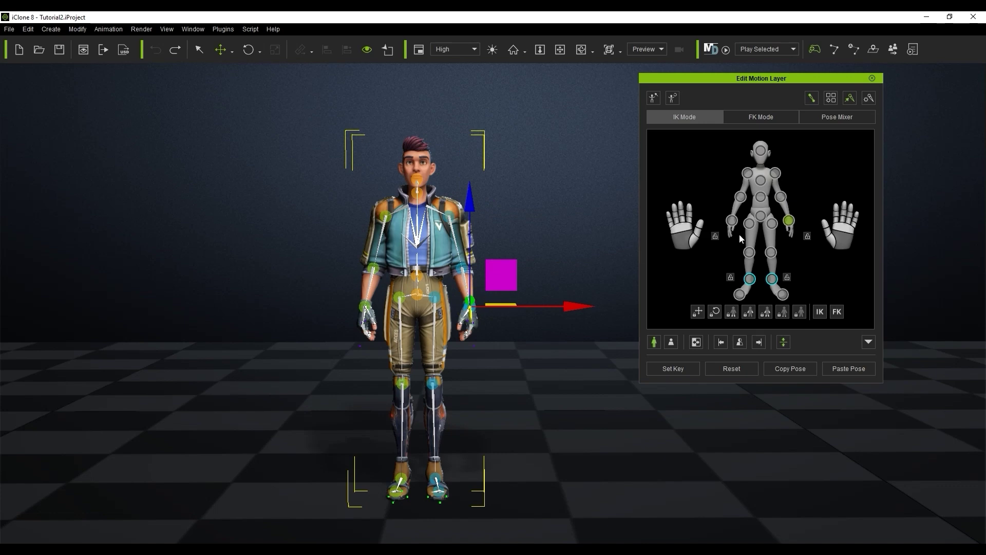
click(780, 197)
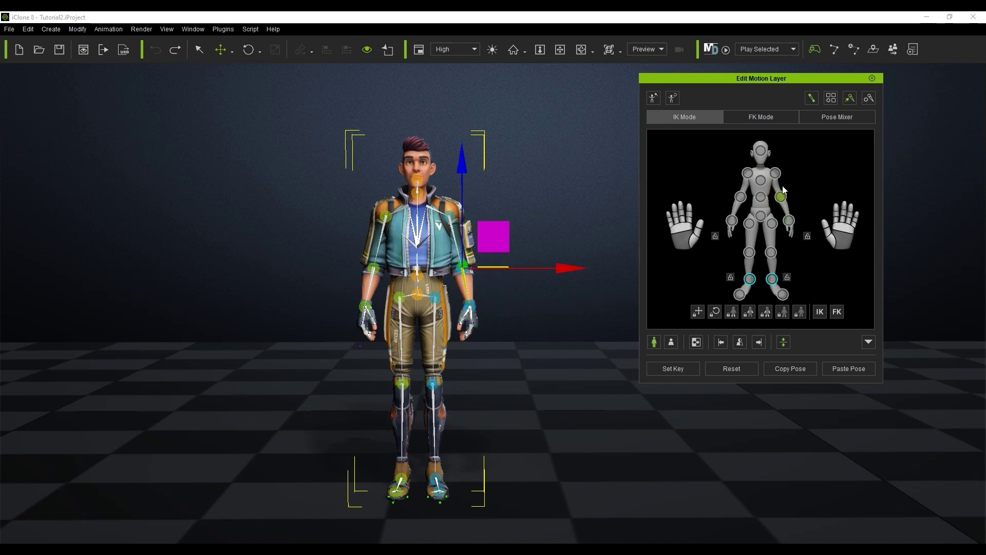
click(775, 174)
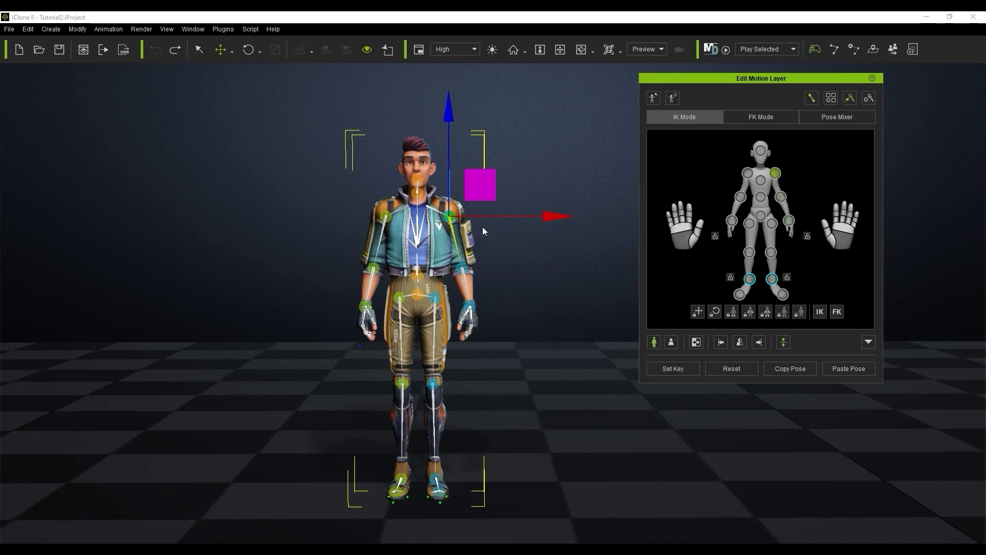
- Step along the arm with Up/Down arrows, focus the wrist and elbow with Home, then zoom out
key(Down)
key(Down)
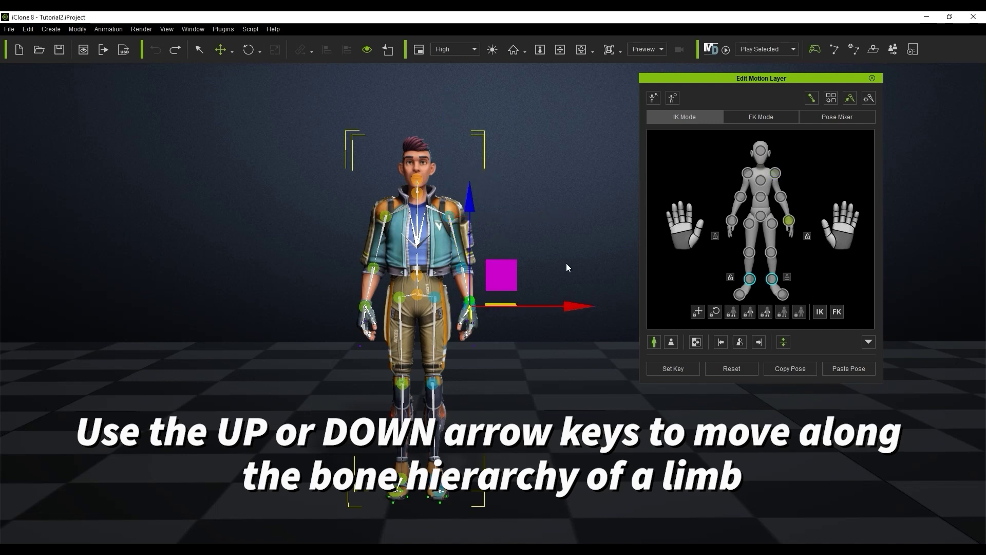
key(Up)
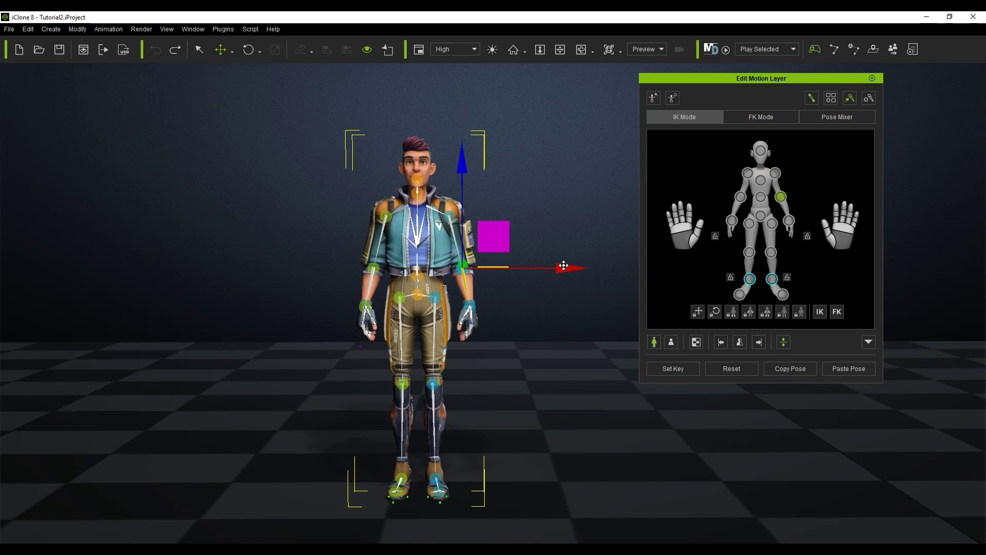
key(Down)
key(Home)
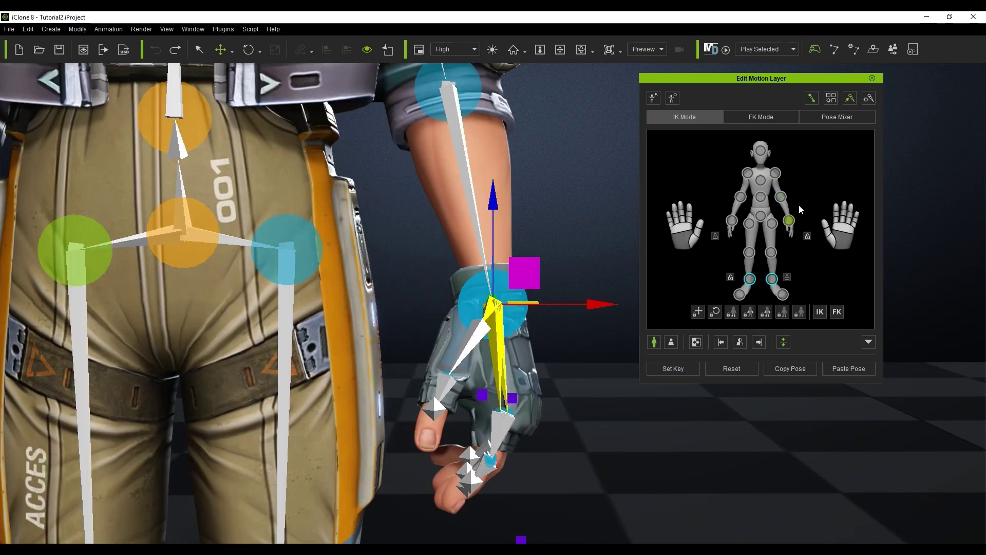
click(780, 196)
key(Home)
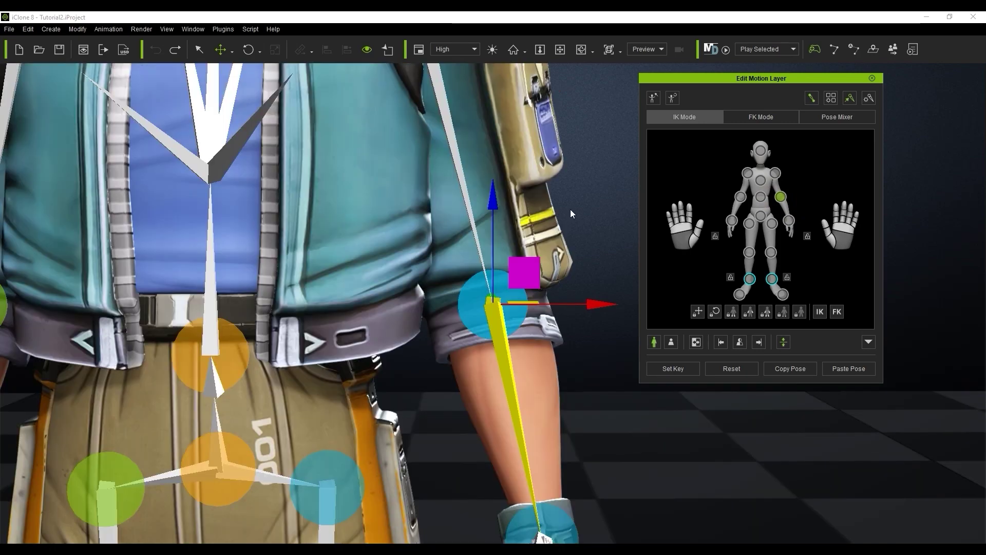
alt+right_drag(584, 190, 579, 350)
alt+middle_drag(578, 350, 577, 339)
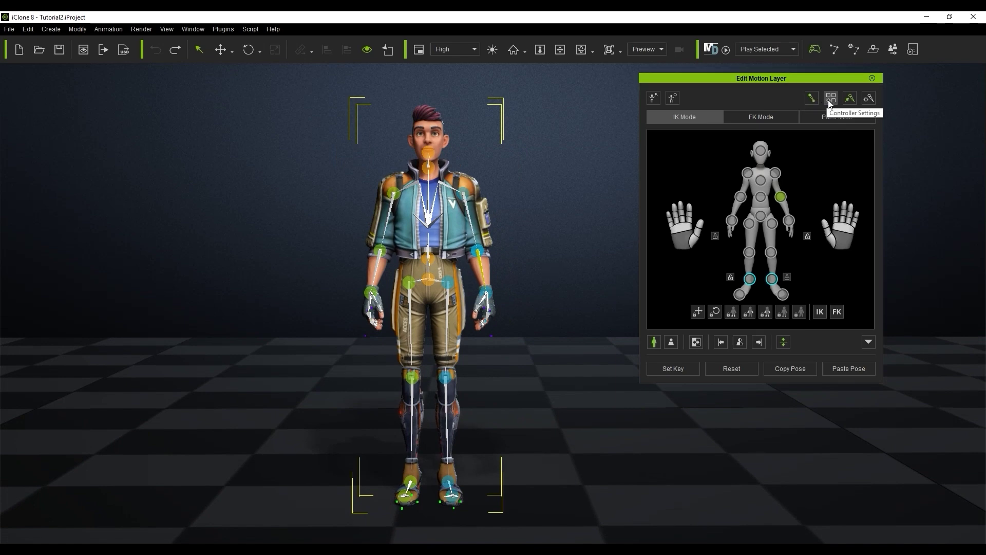
- Open the IK Controller Settings panel, move it beside the character, and close it
click(812, 100)
drag(919, 84, 532, 207)
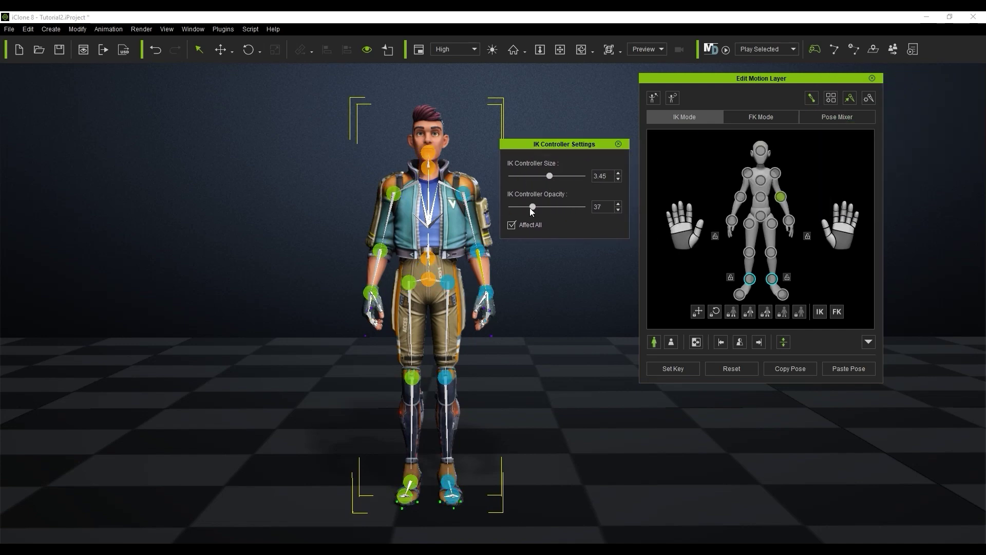
click(618, 144)
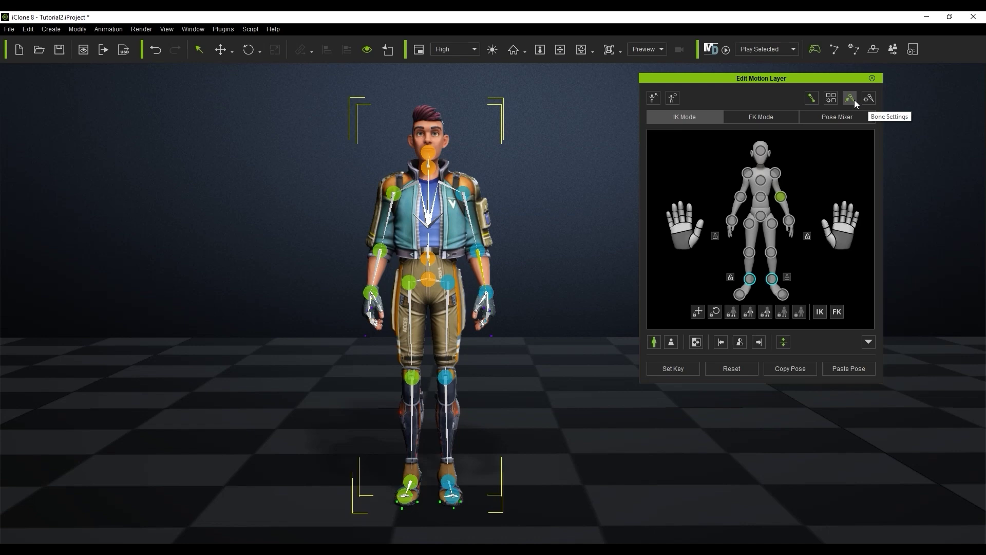
- Set Bone Size to 6.40, test opacity, and turn off the skeleton bone lines
click(867, 99)
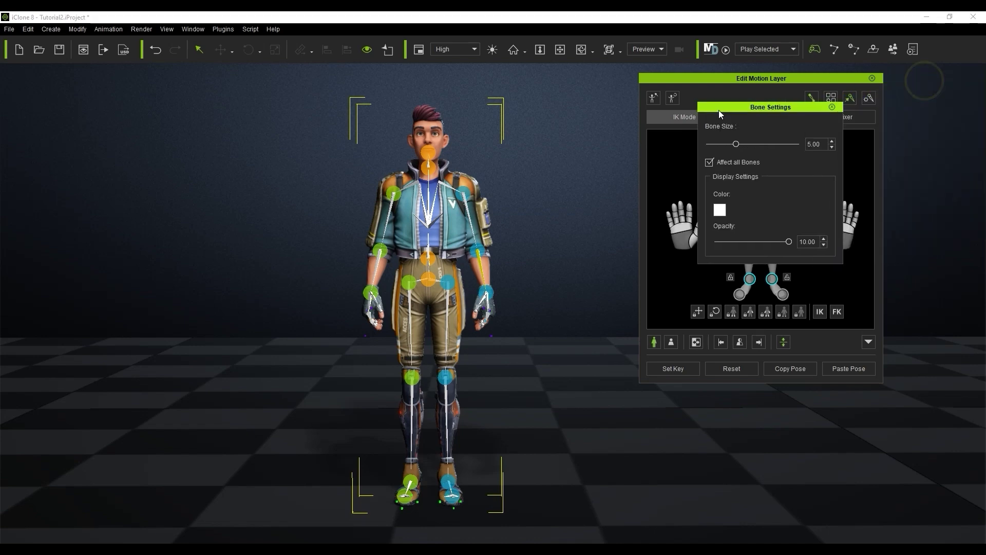
drag(719, 110, 527, 122)
mouse_move(546, 155)
mouse_down()
mouse_move(574, 156)
mouse_move(555, 156)
mouse_up()
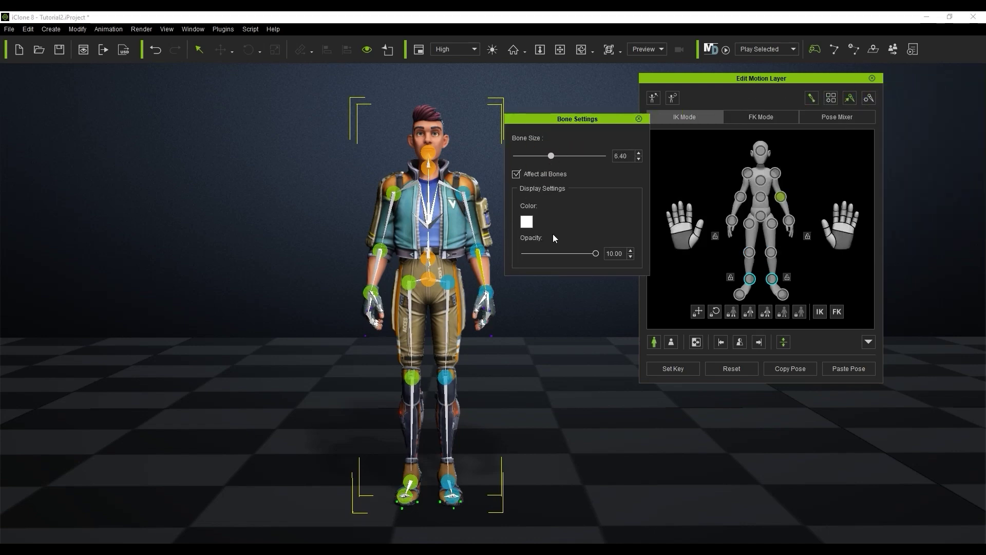
mouse_move(595, 254)
mouse_down()
mouse_move(546, 253)
mouse_move(597, 253)
mouse_up()
click(638, 119)
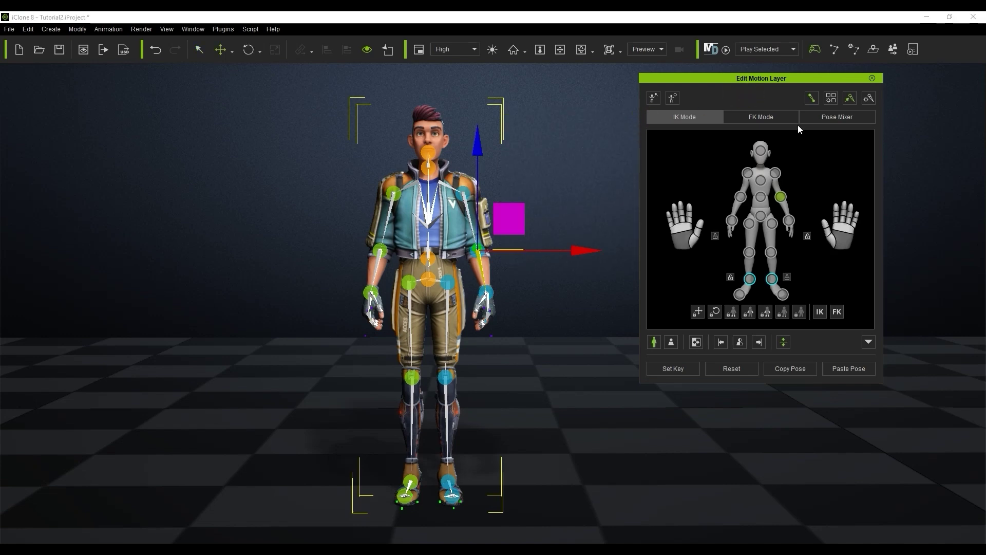
click(849, 98)
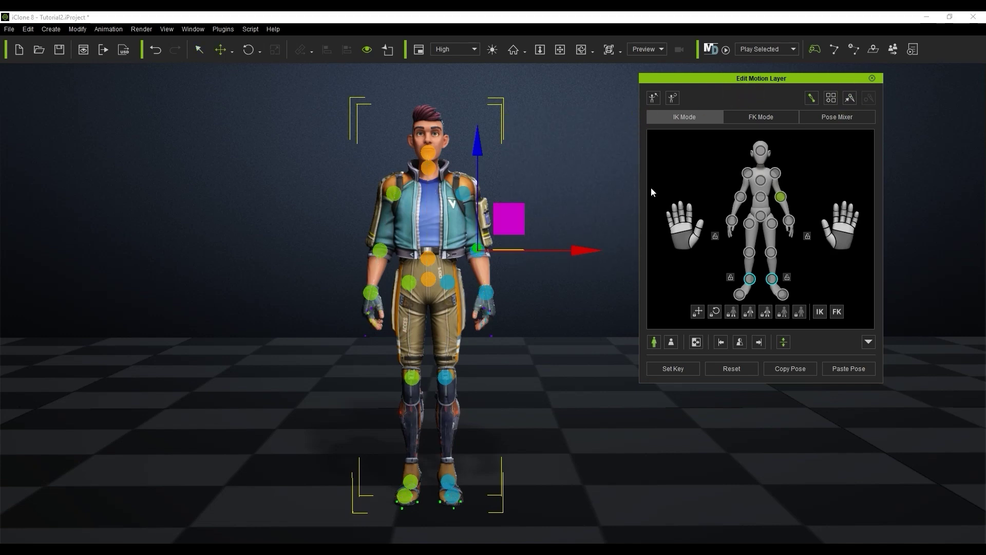
- Raise the left hand to the belt with the Move gizmo, then nudge it in Local Move
click(760, 218)
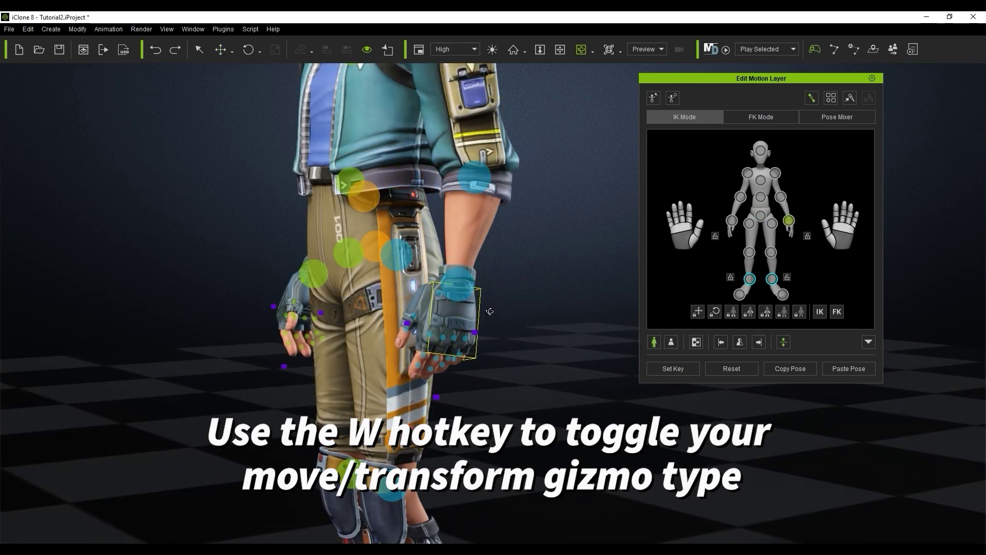
key(w)
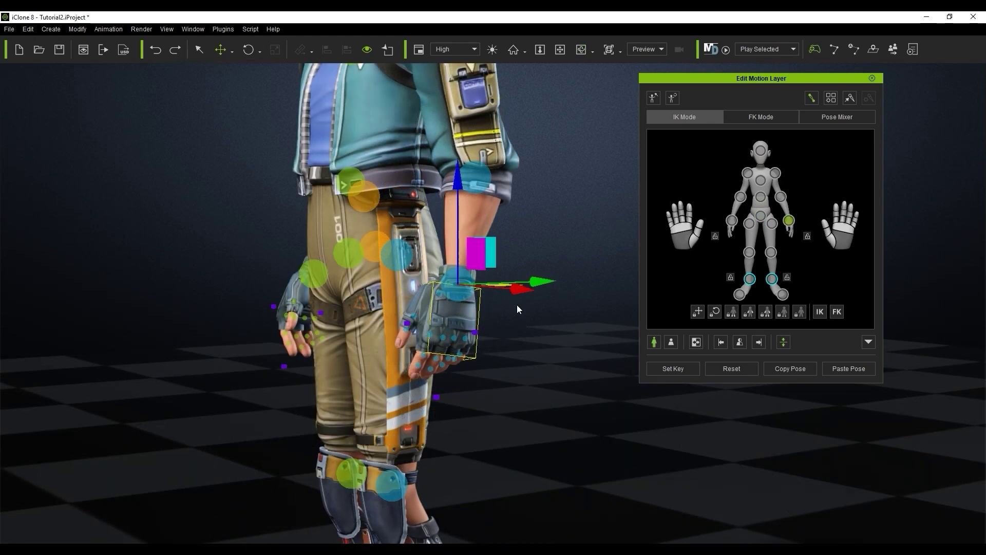
drag(457, 236, 422, 170)
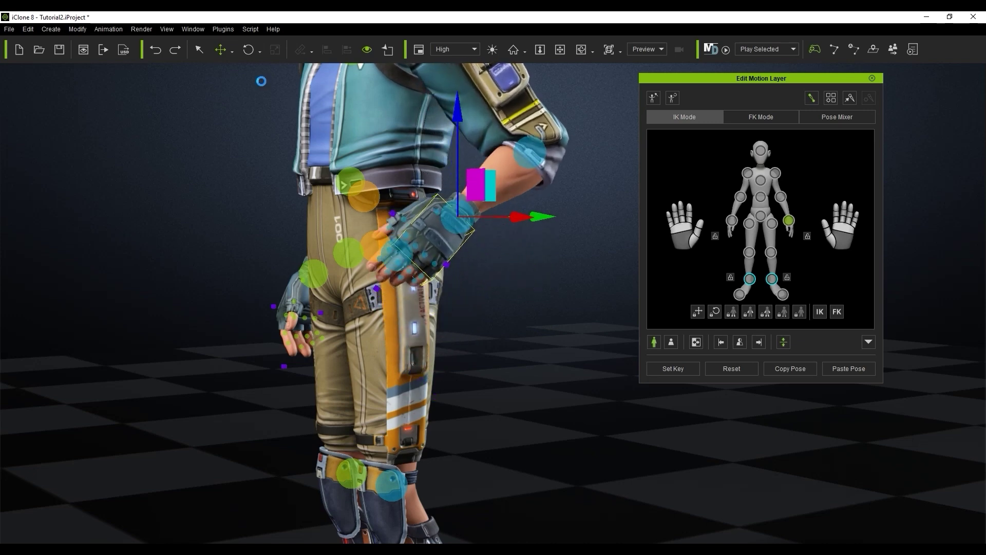
click(232, 52)
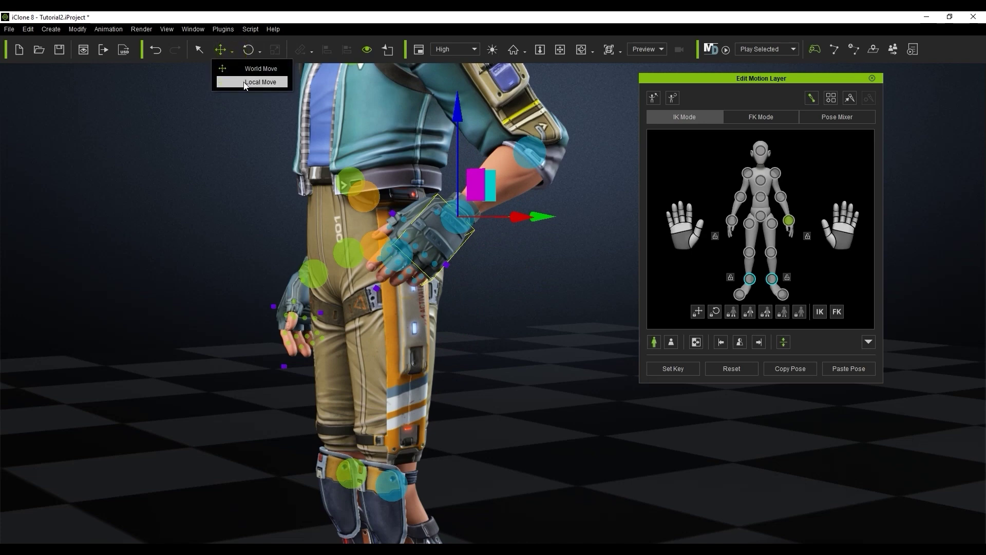
click(277, 83)
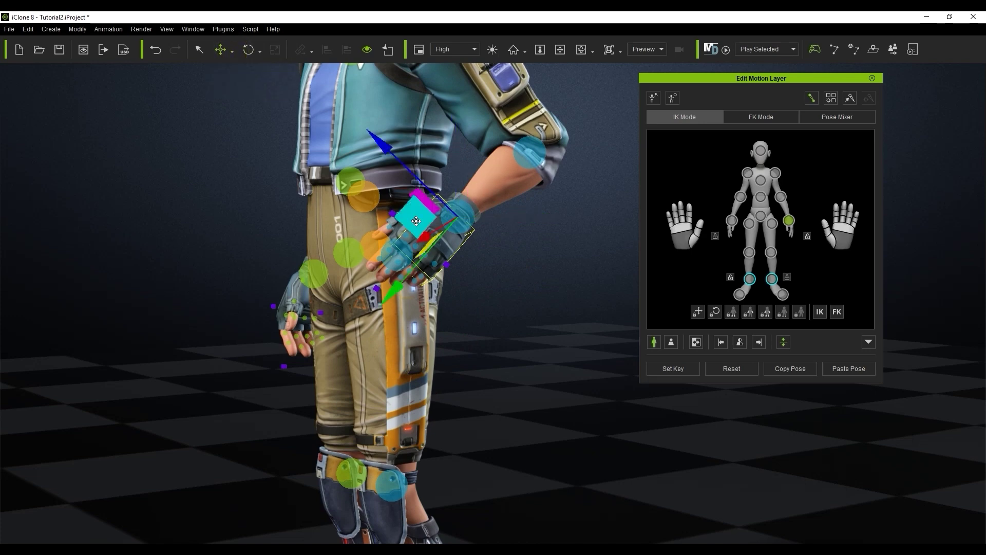
drag(379, 148, 374, 189)
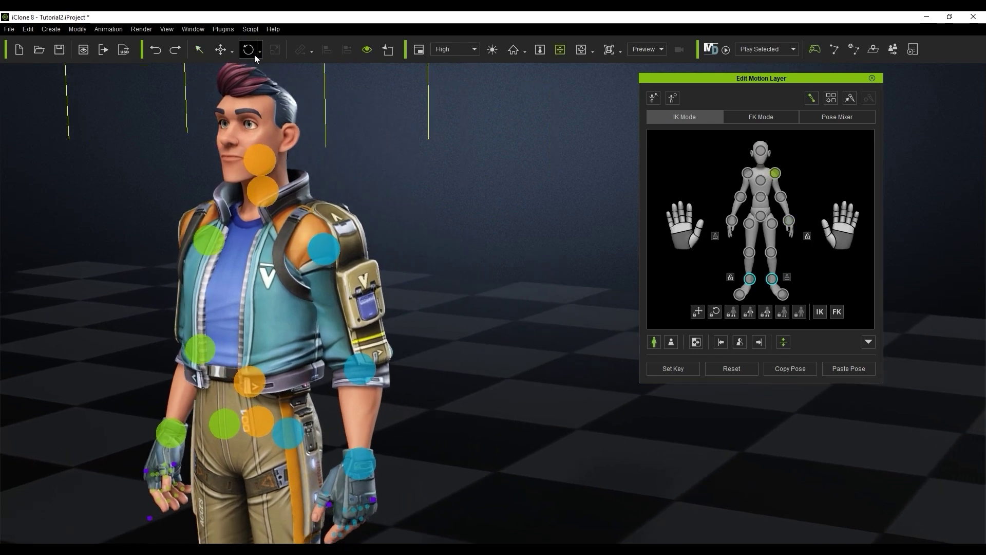
- Rotate the left shoulder to swing the arm outward, then adjust it in local rotation orientation
click(251, 56)
drag(373, 265, 412, 241)
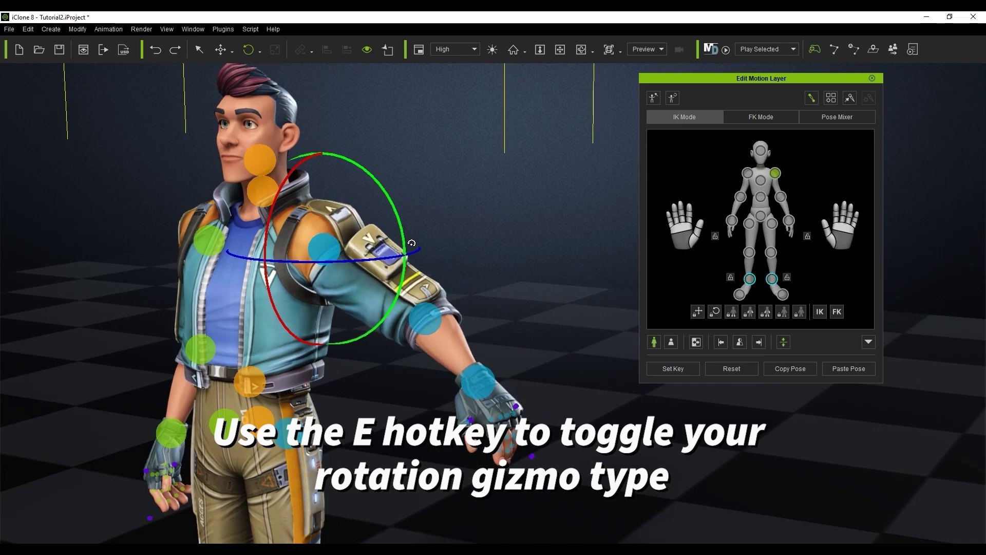
click(259, 51)
click(281, 72)
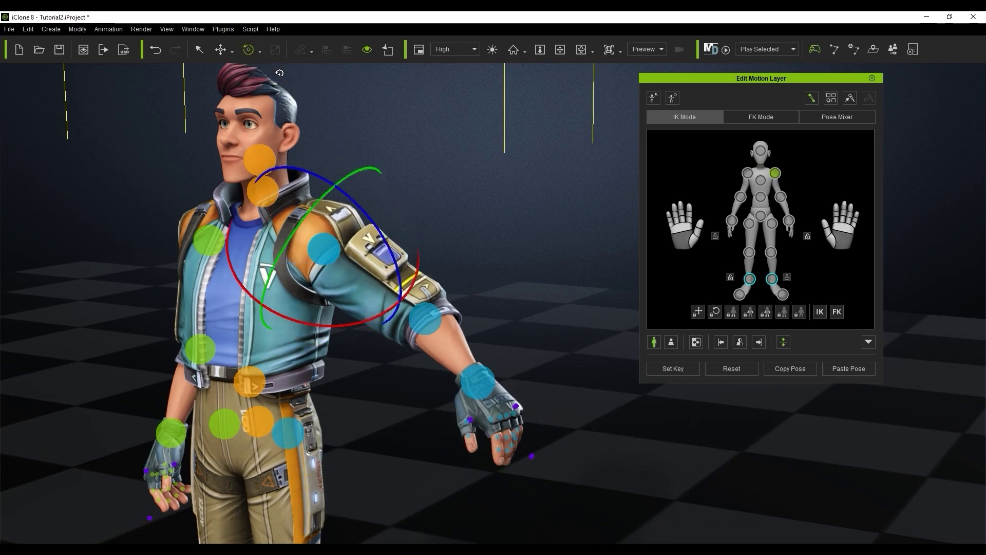
mouse_move(357, 323)
mouse_down()
mouse_move(295, 319)
mouse_move(356, 318)
mouse_up()
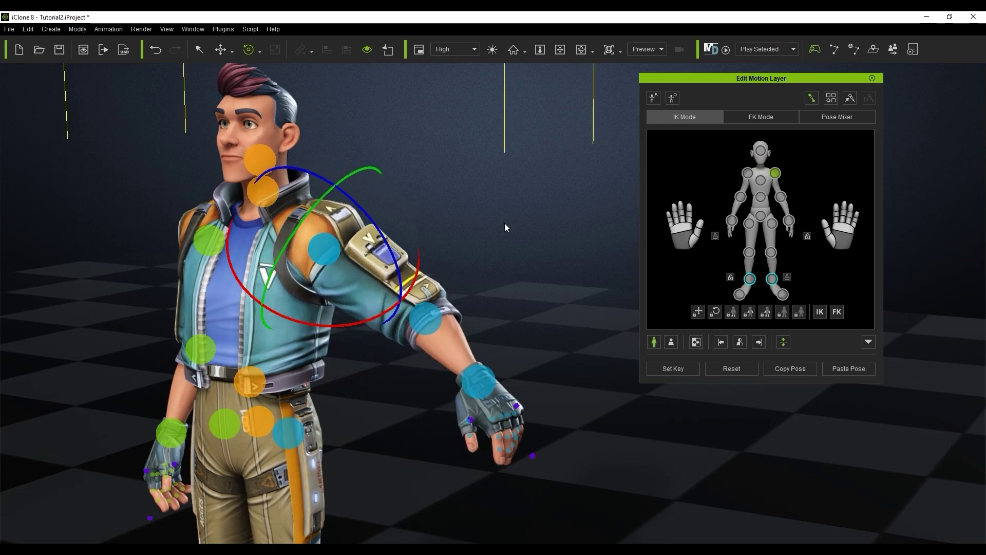
- Toggle the rotate gizmo between world and local, then switch to the Move tool in world orientation
key(e)
key(e)
key(e)
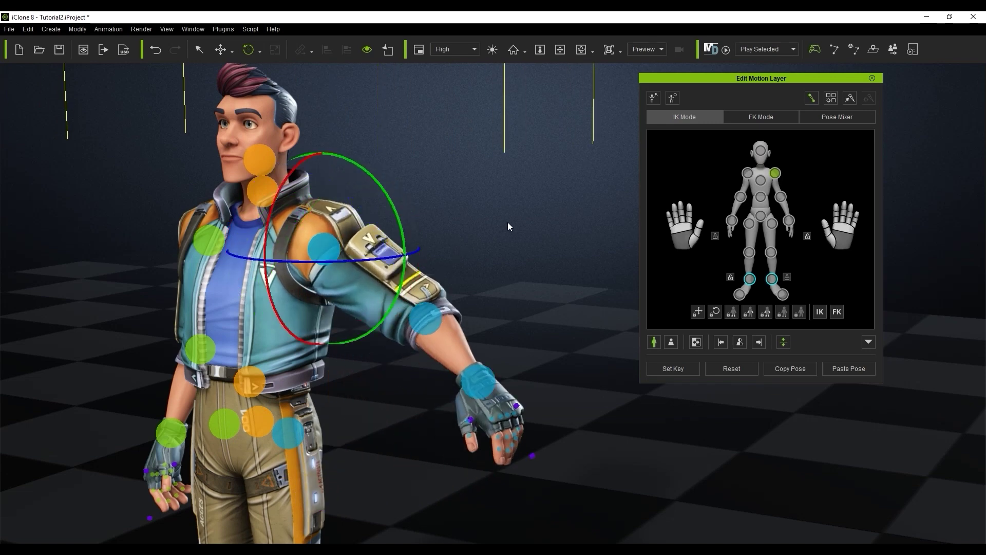
key(e)
key(w)
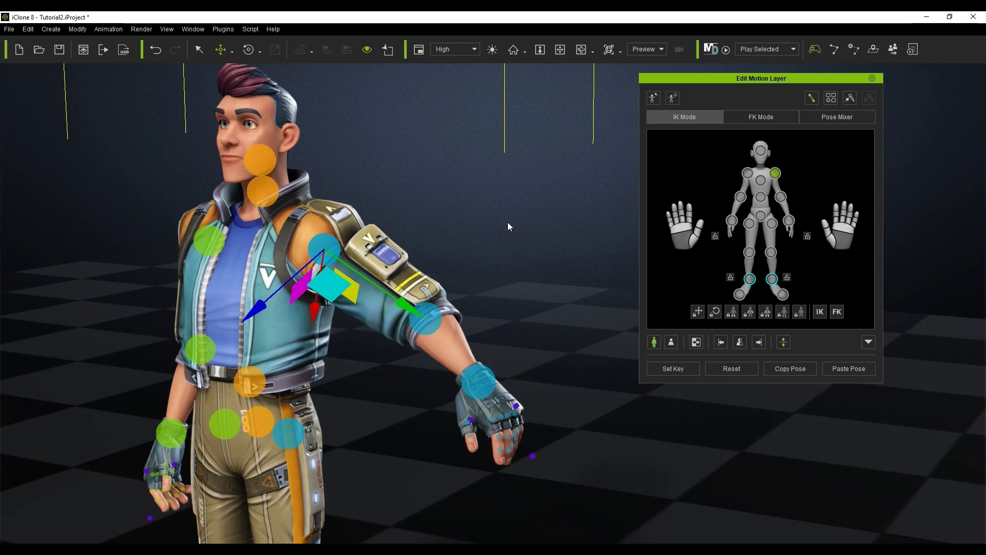
key(w)
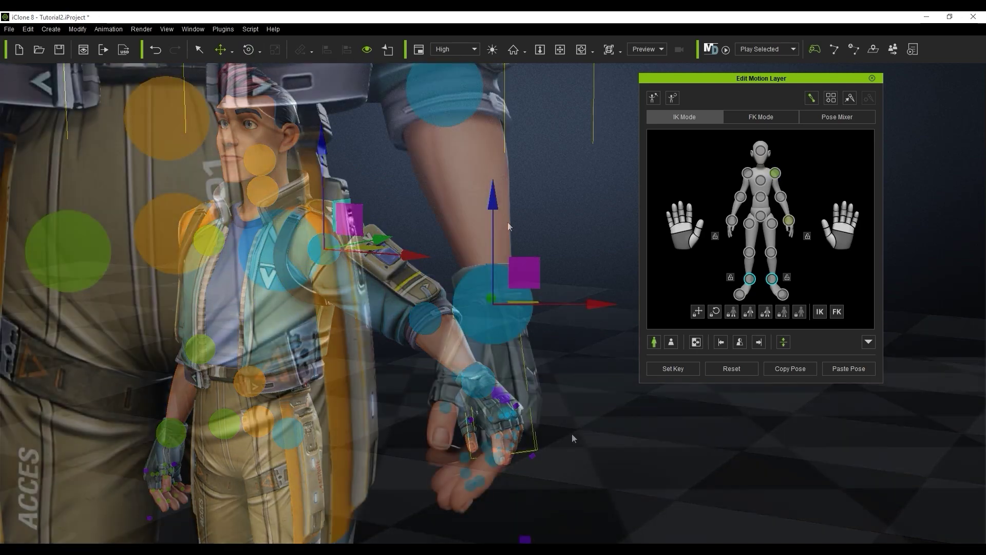
- Frame the left hand and rotate it about its vertical axis
right_drag(572, 436, 529, 477)
middle_drag(529, 476, 499, 397)
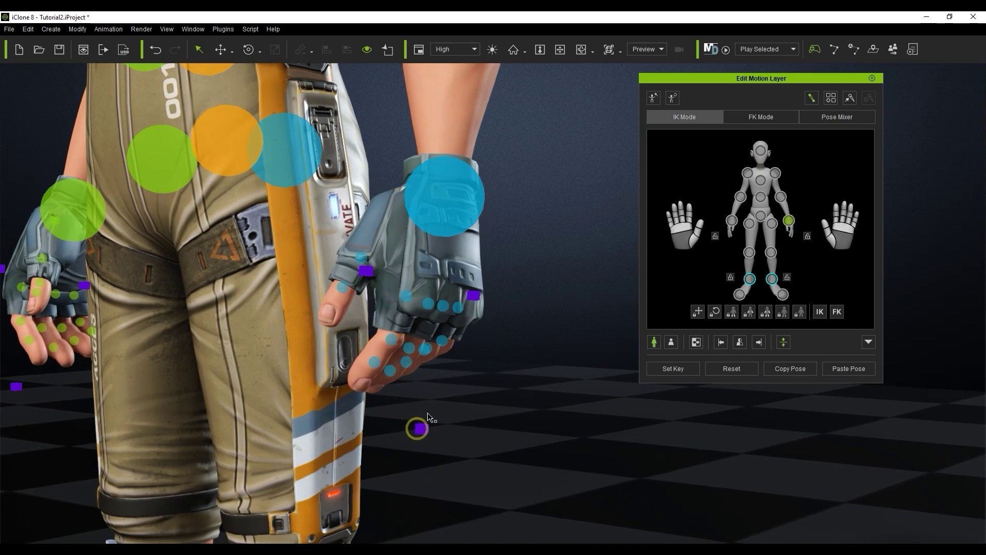
key(e)
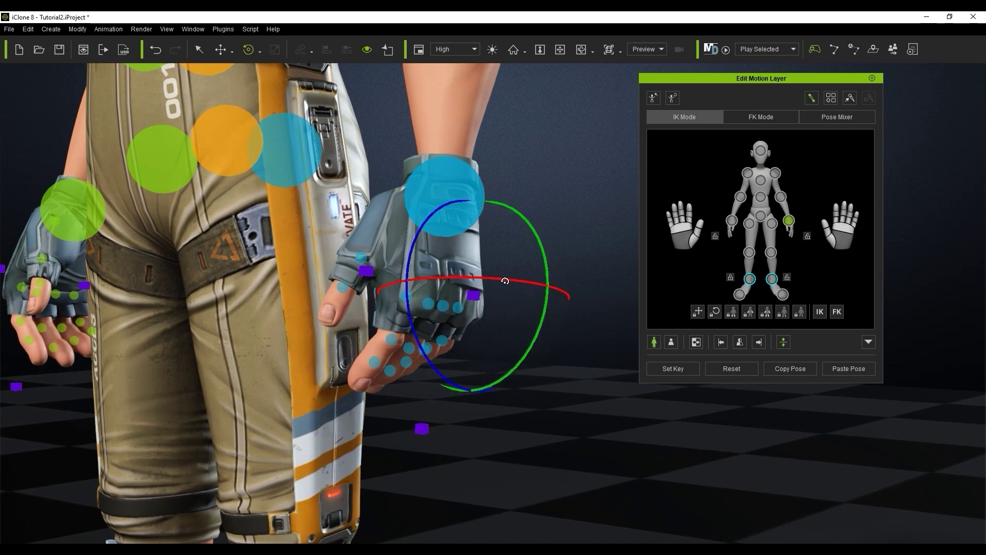
mouse_move(505, 281)
mouse_down()
mouse_move(533, 287)
mouse_move(502, 282)
mouse_up()
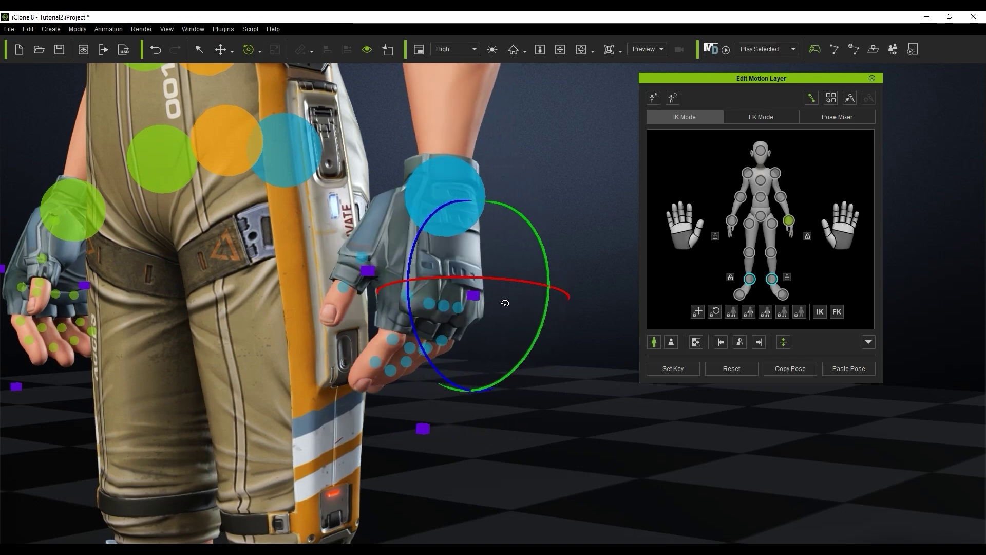
- Select the left foot effector and orbit down to a close view of the feet
double_click(772, 280)
alt+drag(597, 385, 654, 486)
alt+middle_drag(654, 486, 625, 367)
- Rotate the foot effector, tilting the foot sideways and setting it upright again
click(506, 342)
click(409, 429)
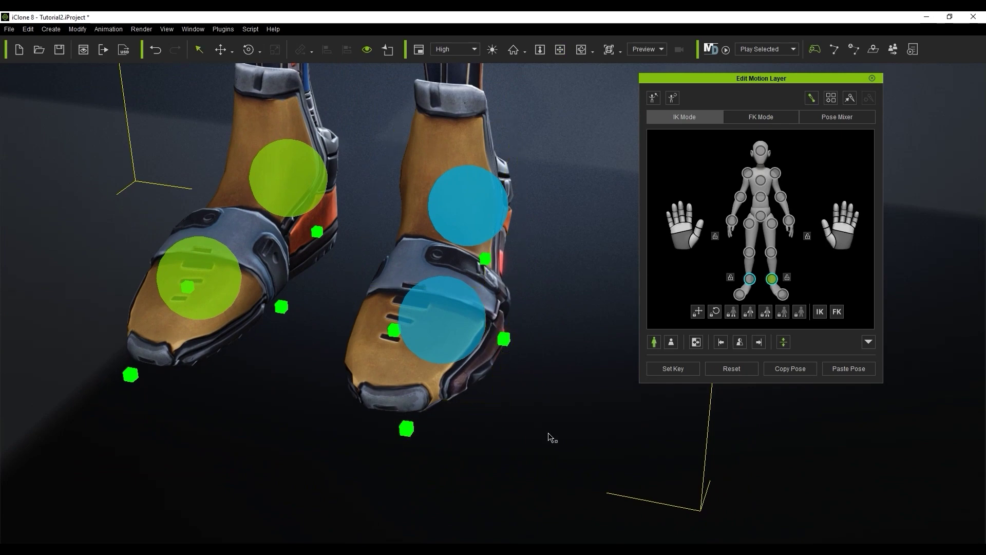
key(e)
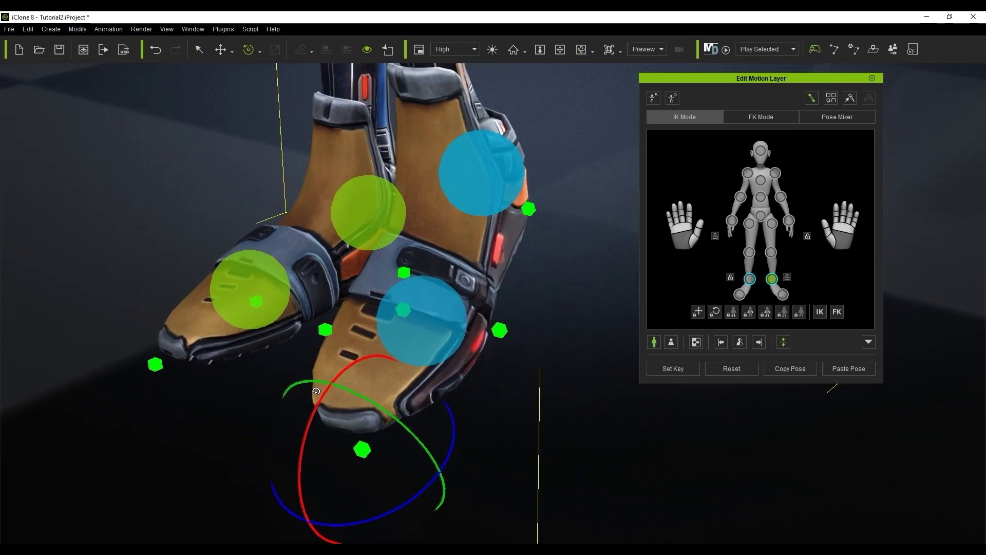
drag(316, 391, 619, 418)
alt+middle_drag(618, 418, 572, 406)
mouse_move(544, 332)
mouse_down()
mouse_move(547, 324)
mouse_move(529, 324)
mouse_up()
alt+drag(551, 384, 537, 493)
alt+middle_drag(537, 493, 563, 391)
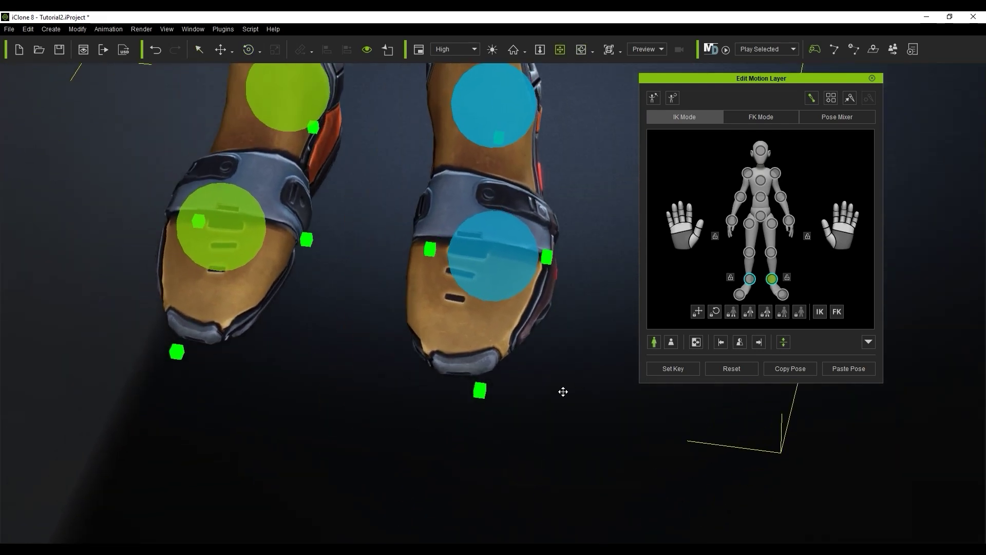
alt+drag(563, 391, 586, 460)
alt+middle_drag(585, 460, 348, 317)
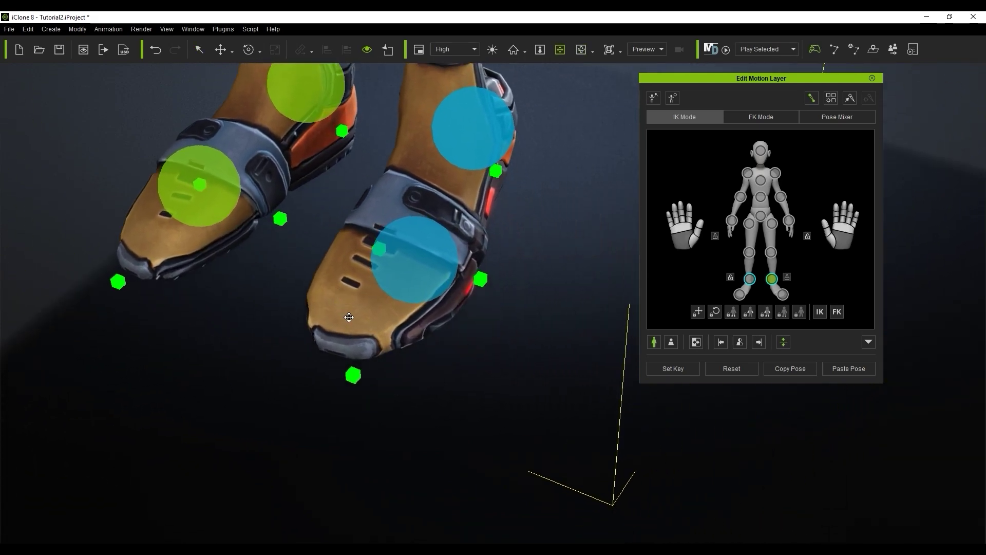
- Choose Edit Effector Pivot on the toe-tip contact point and orbit to inspect it
right_click(357, 374)
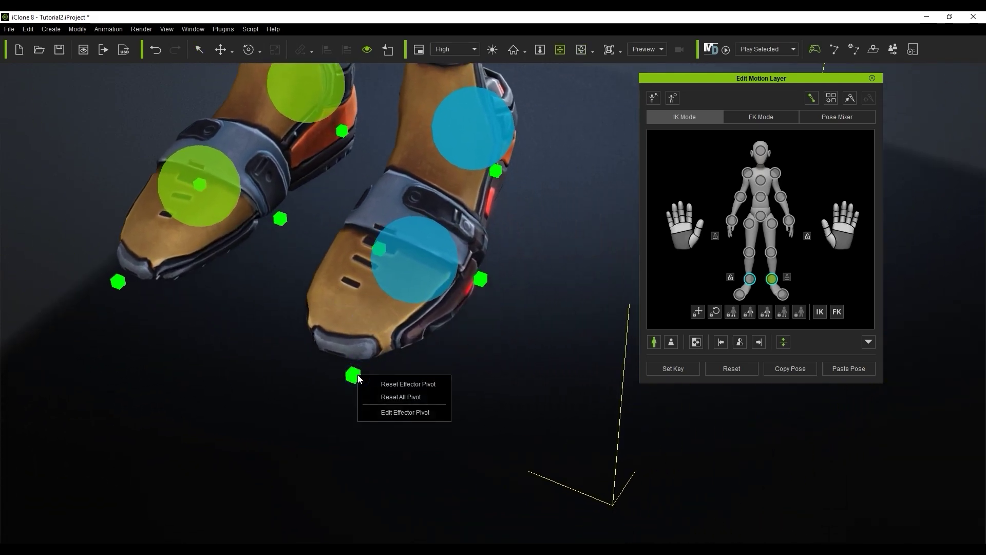
click(433, 414)
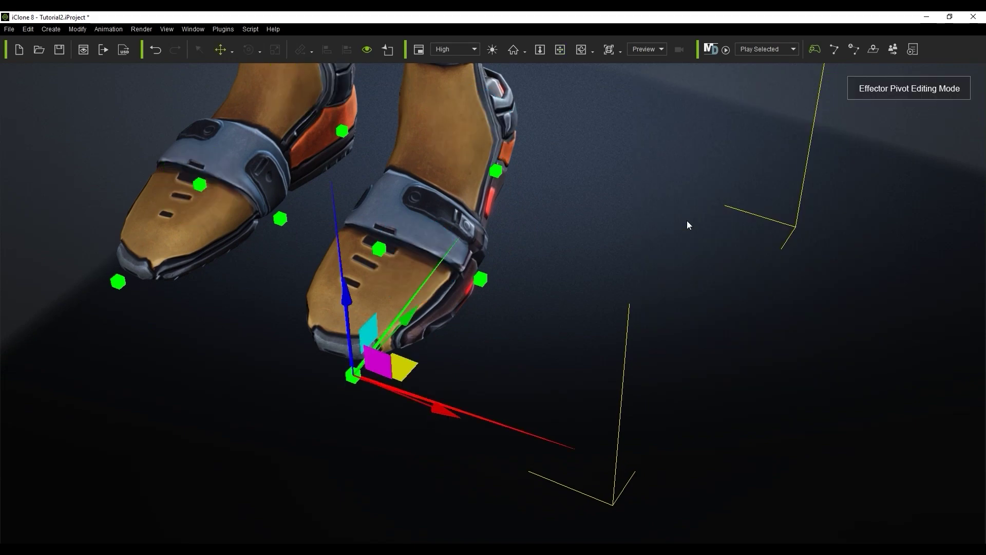
middle_drag(359, 407, 561, 431)
middle_drag(561, 396, 520, 440)
- Exit pivot editing with Esc and frame the whole character from the front
key(Escape)
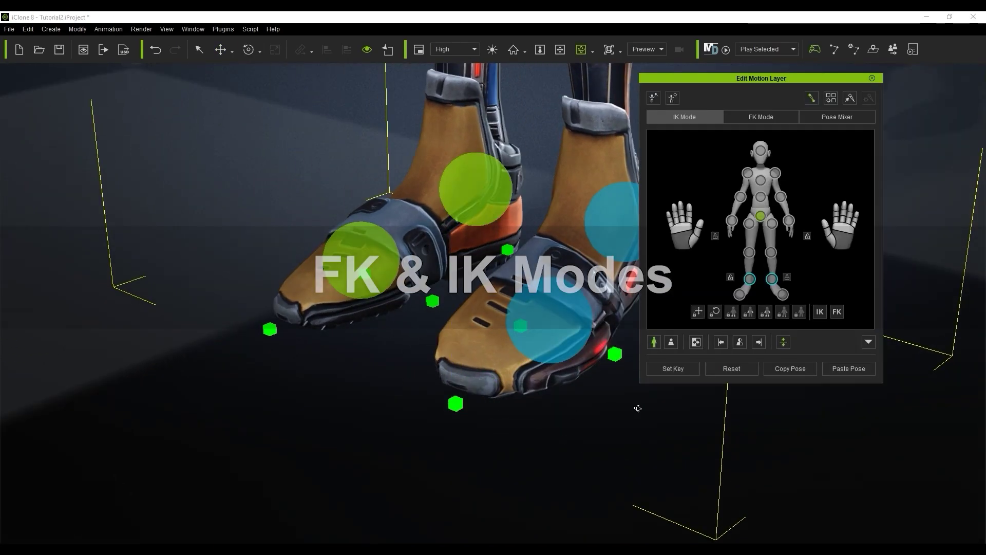
alt+right_drag(436, 308, 441, 374)
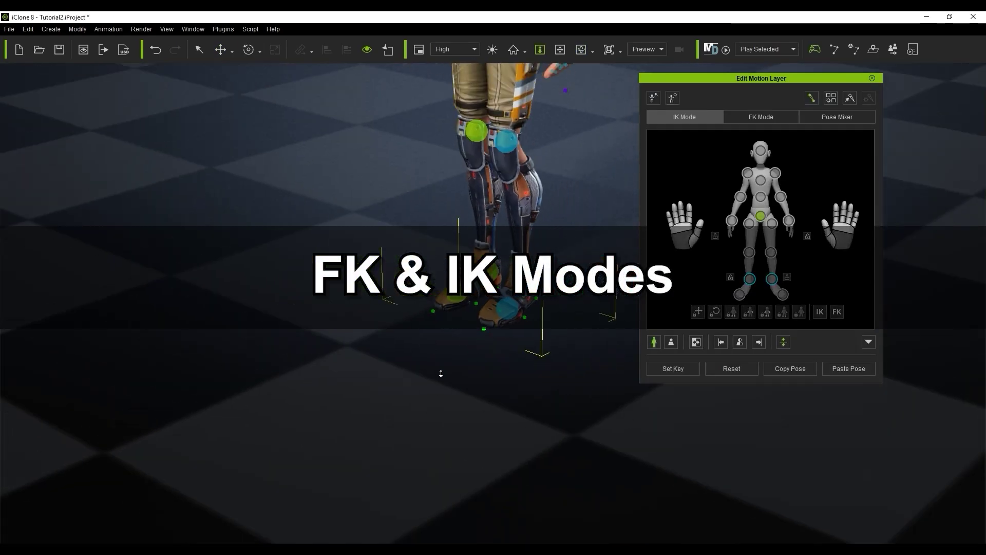
middle_drag(441, 374, 519, 370)
alt+right_drag(606, 328, 611, 387)
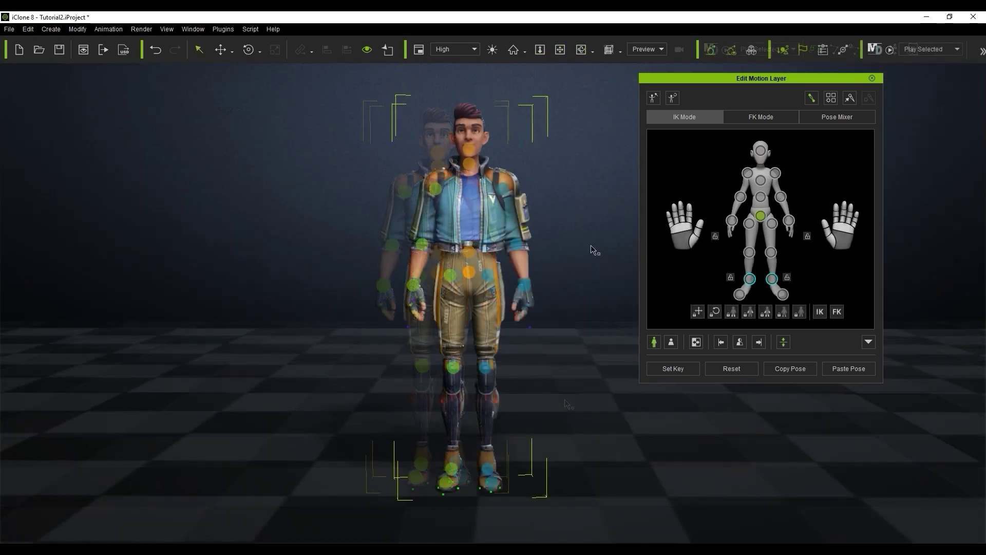
- Switch to FK Mode and browse the bone tree (CC_Base_L_Thigh, L_ToeBase, R_Thigh, L_Forearm), ending on the left upper arm
click(788, 121)
mouse_move(868, 172)
mouse_down()
mouse_move(871, 258)
mouse_move(861, 168)
mouse_up()
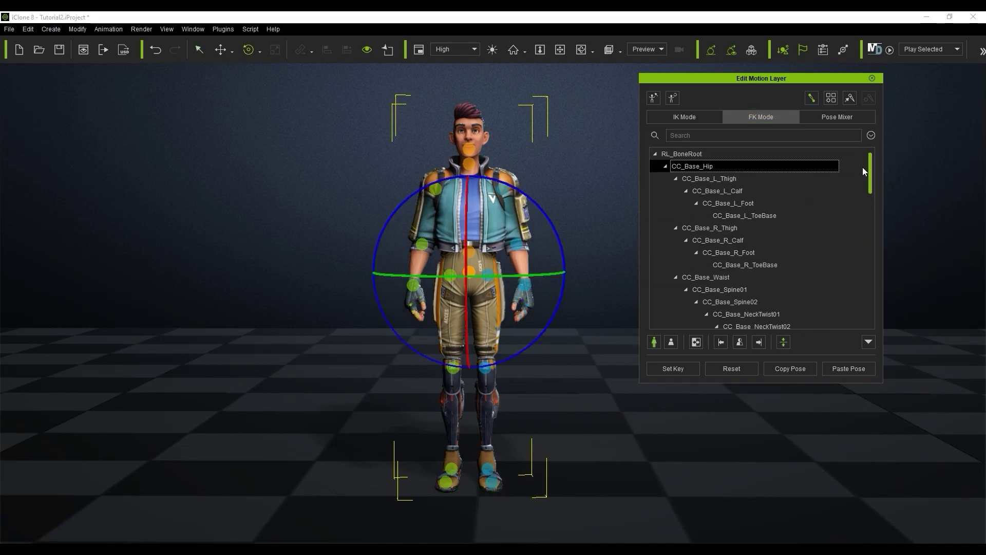
click(791, 184)
click(790, 215)
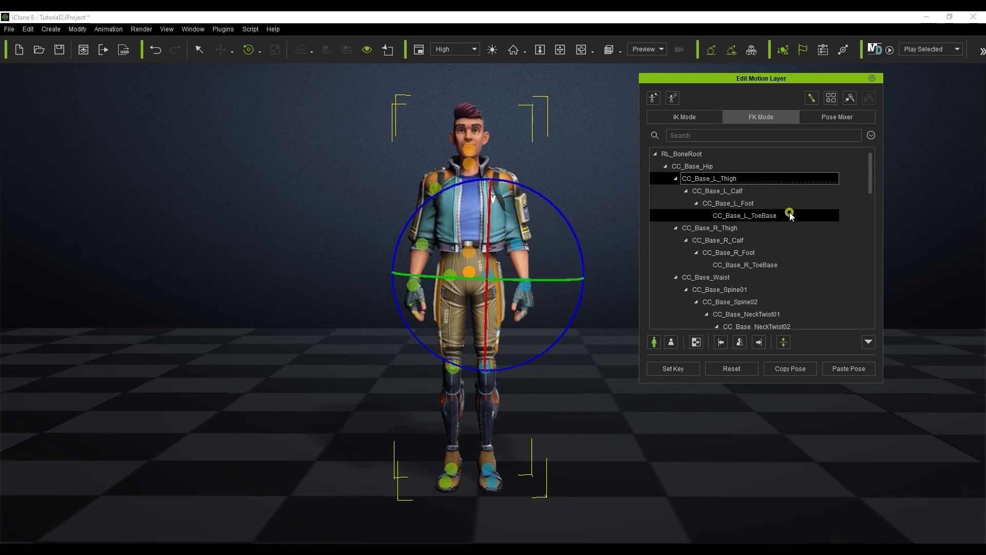
click(789, 228)
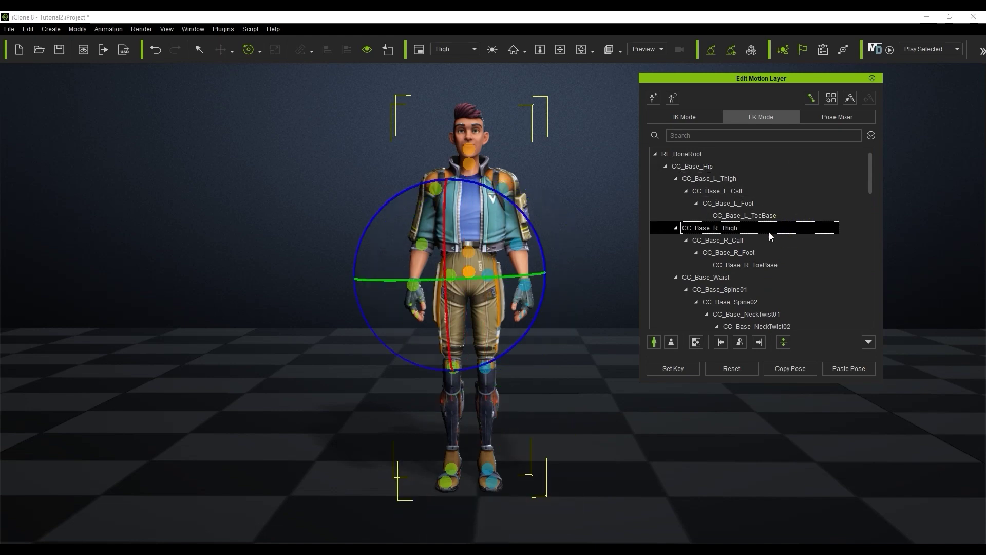
click(504, 190)
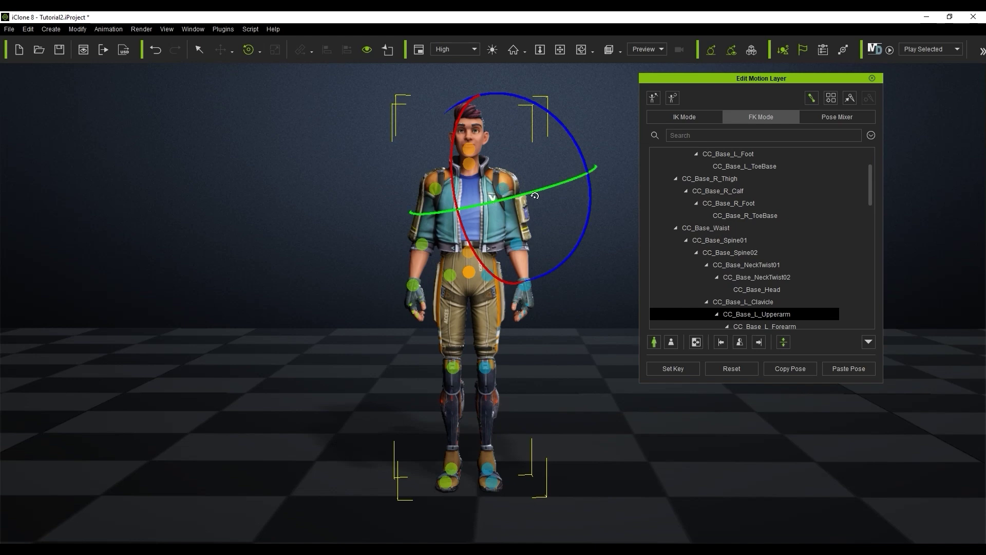
scroll(793, 277, down, 2)
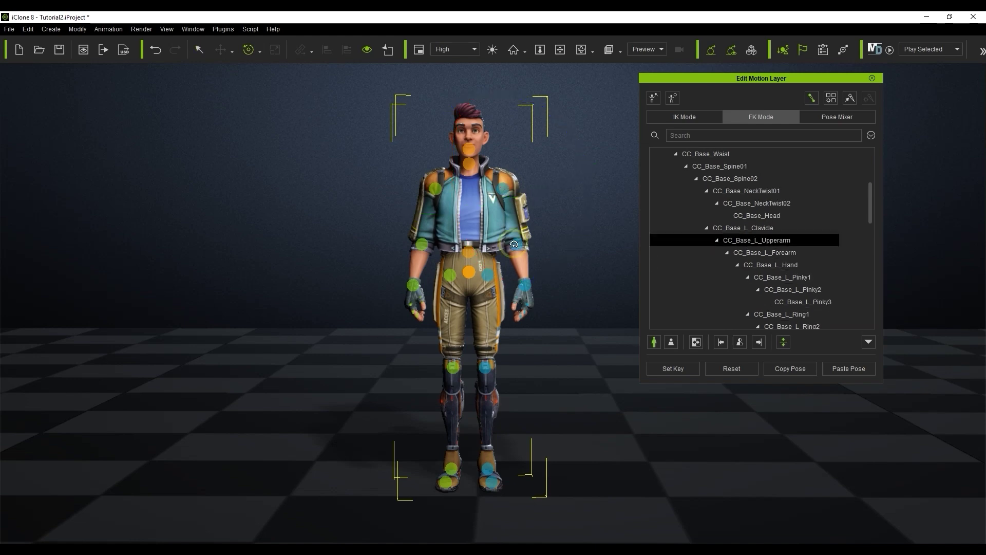
click(767, 254)
click(504, 189)
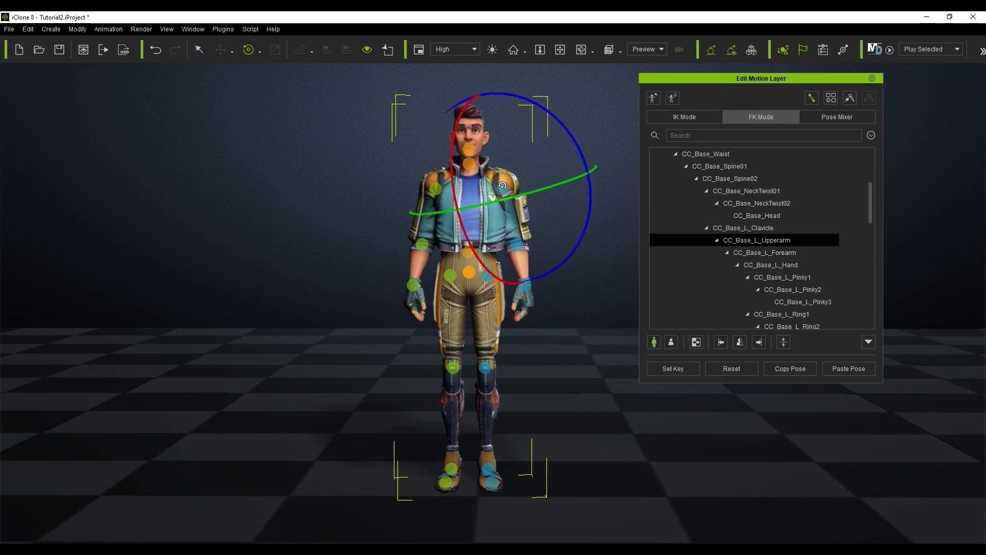
- Raise the left upper arm, bend the forearm forward and turn the hand
drag(577, 159, 571, 131)
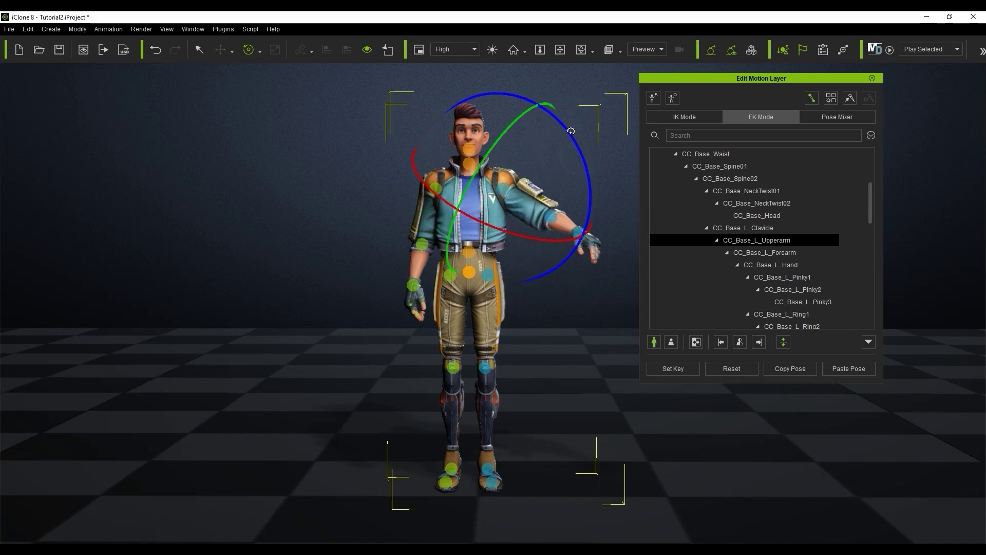
click(553, 212)
mouse_move(543, 231)
mouse_down()
mouse_move(521, 232)
mouse_move(533, 236)
mouse_up()
click(561, 225)
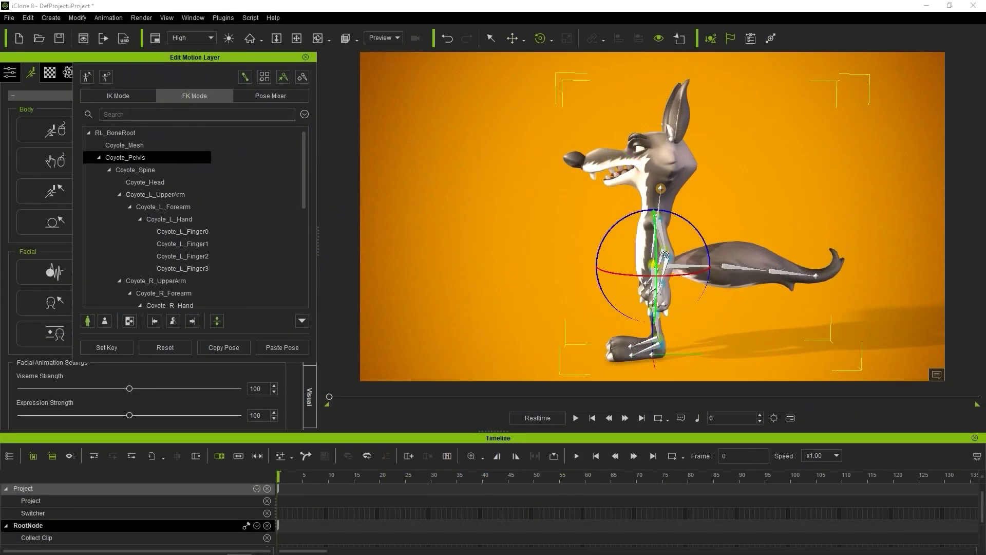
- Rotate Coyote_Tail02 and Coyote_Tail03 so the tail bends down and its tip lifts up
click(684, 266)
click(736, 271)
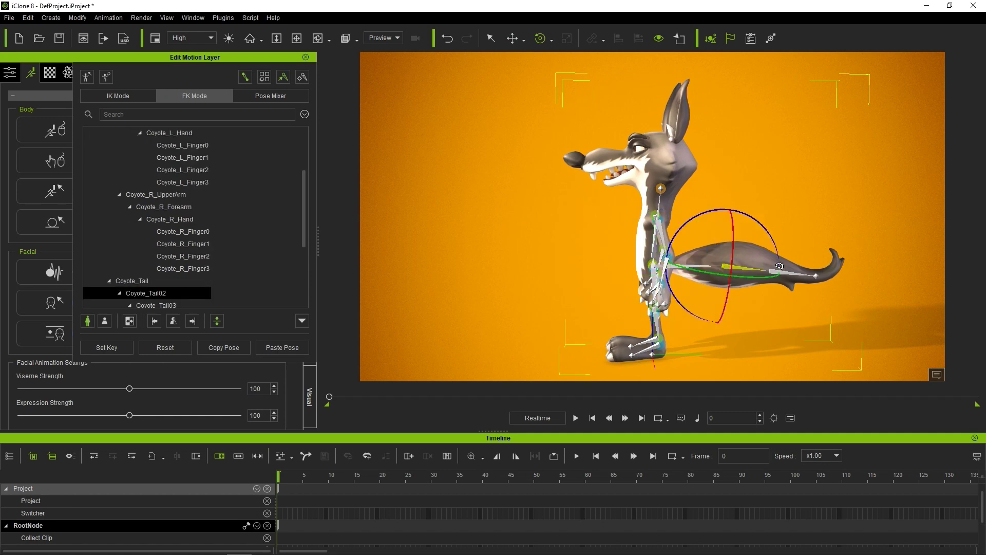
click(784, 273)
middle_drag(784, 273, 666, 246)
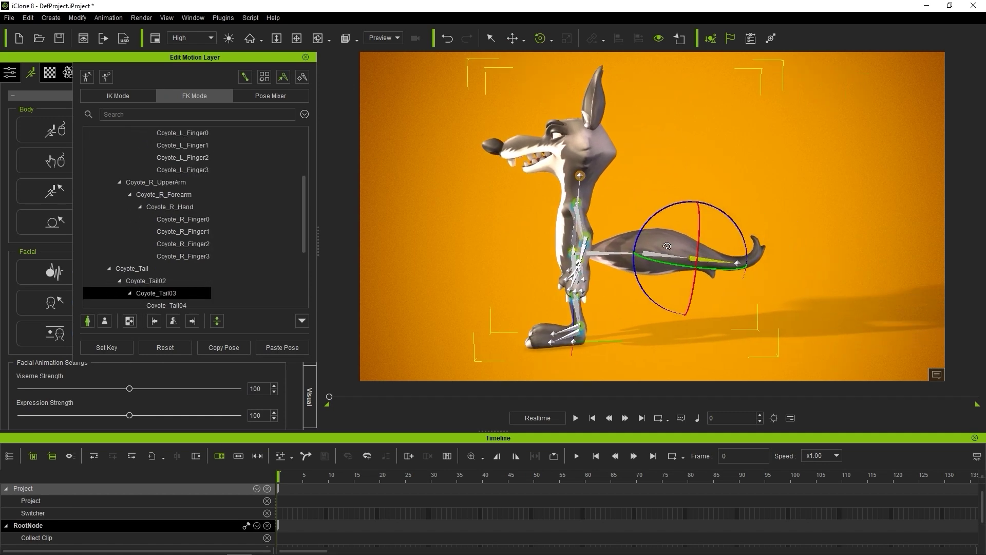
click(657, 254)
drag(678, 214, 685, 235)
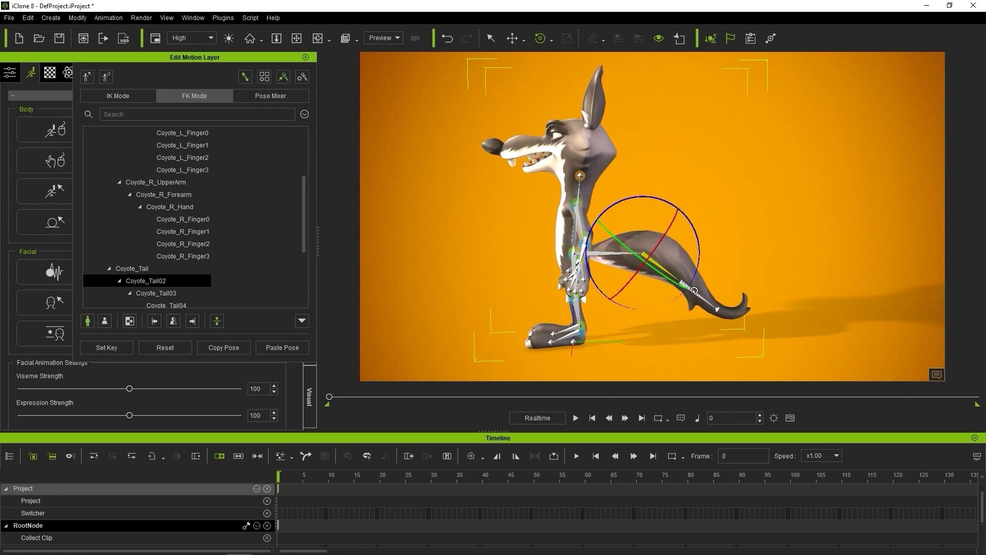
click(693, 290)
drag(731, 249, 738, 249)
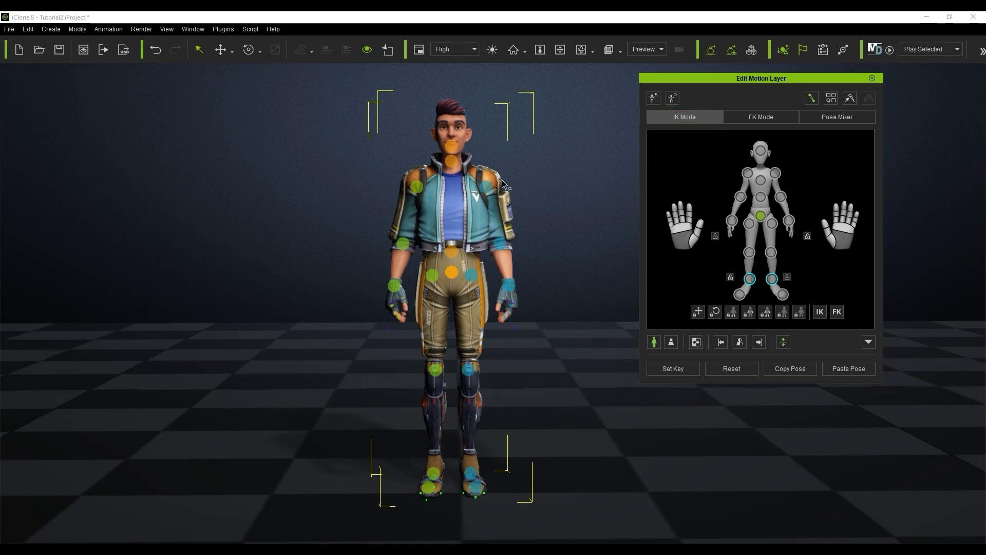
- Rotate the left shoulder, elbow and wrist to raise the arm and bend the forearm inward
click(486, 186)
alt+right_drag(568, 239, 565, 183)
alt+middle_drag(579, 148, 519, 204)
key(e)
drag(474, 164, 467, 128)
click(483, 222)
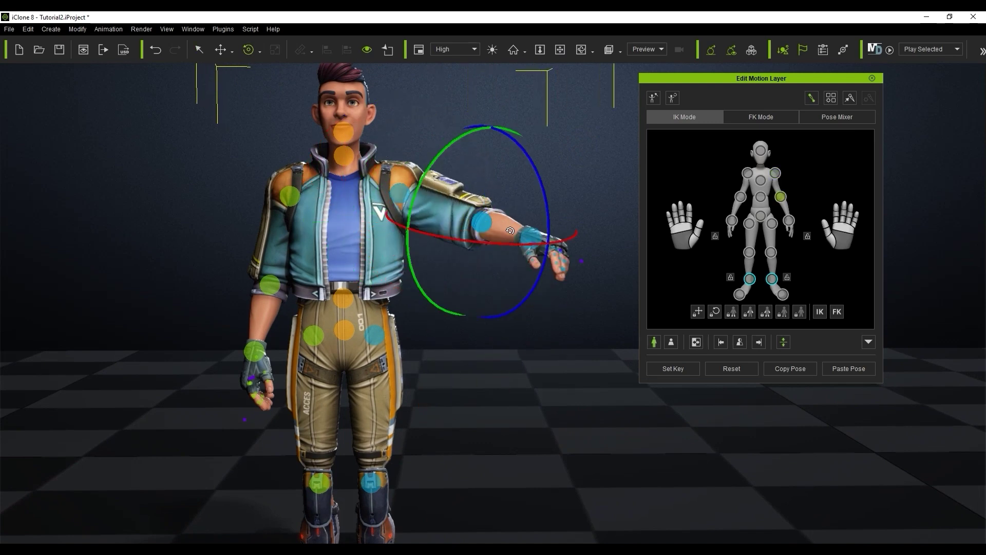
drag(480, 228, 475, 234)
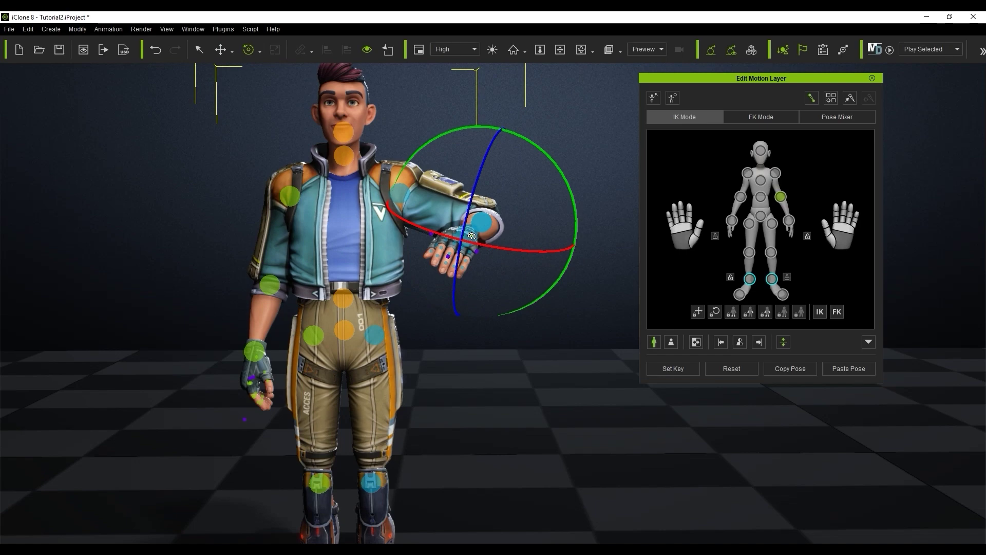
click(471, 237)
drag(488, 281, 483, 273)
- From a side view, move the left hand outward and back with the body following
right_drag(357, 256, 548, 241)
key(w)
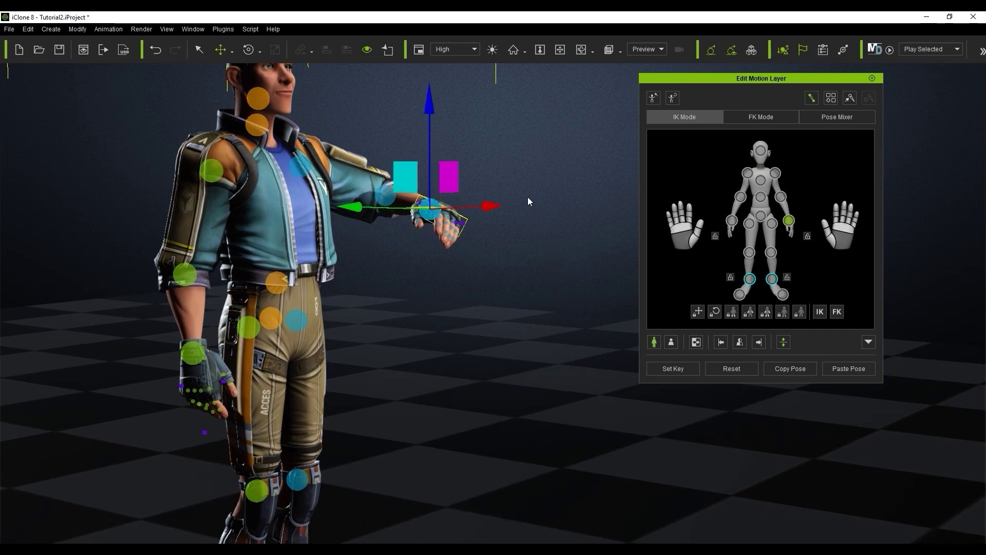
drag(405, 177, 432, 176)
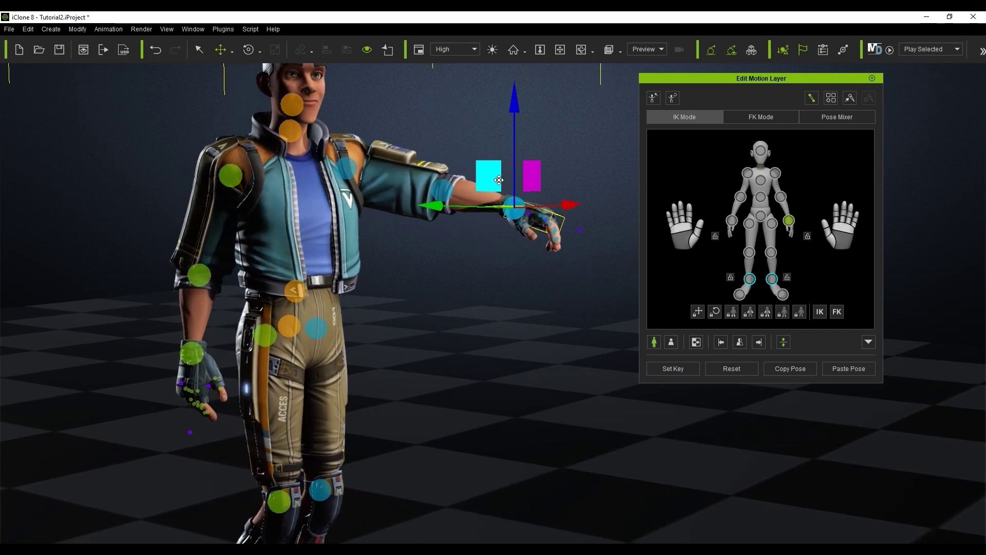
drag(499, 180, 431, 189)
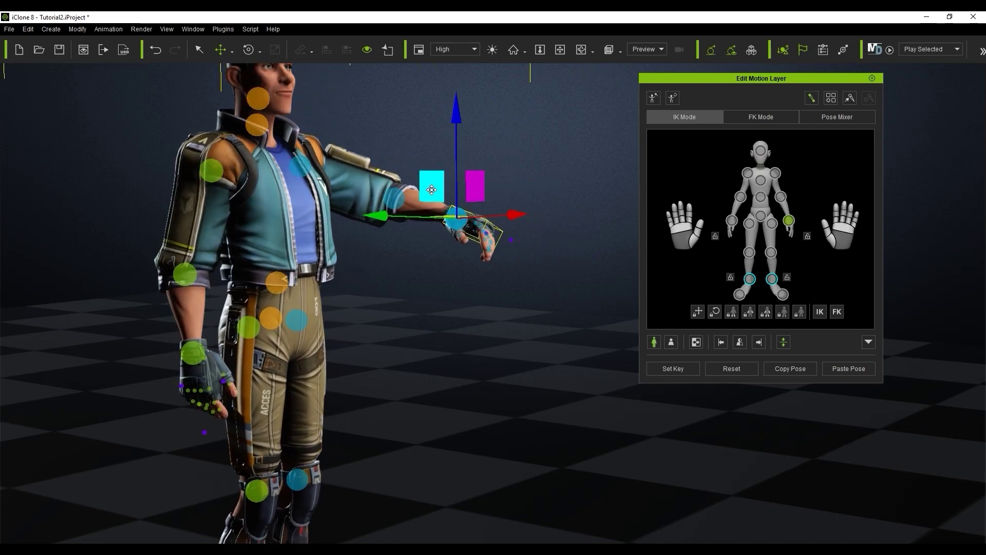
- Lower the pelvis so the knees bend, then orbit the camera to face the character
click(762, 215)
middle_drag(506, 290, 551, 238)
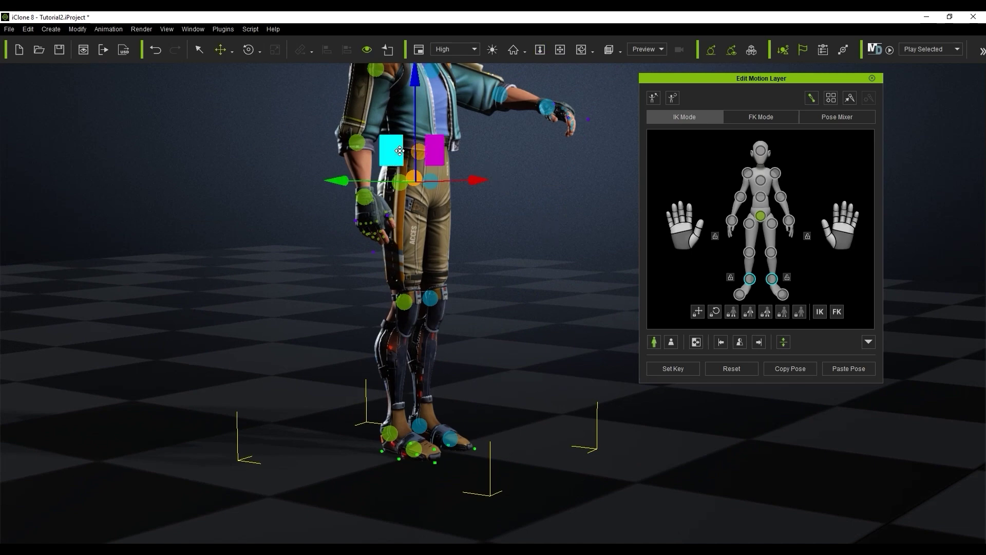
drag(394, 138, 400, 167)
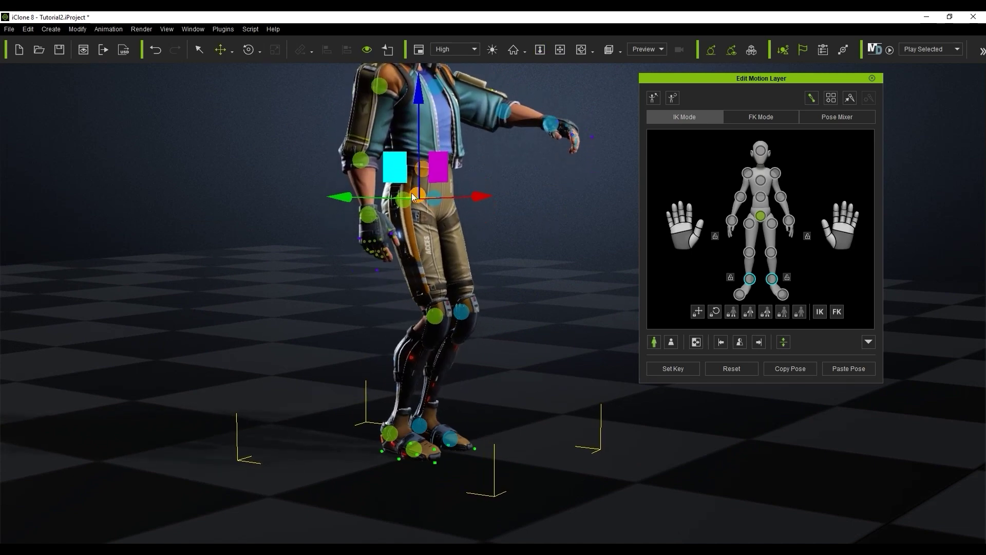
middle_drag(550, 178, 568, 248)
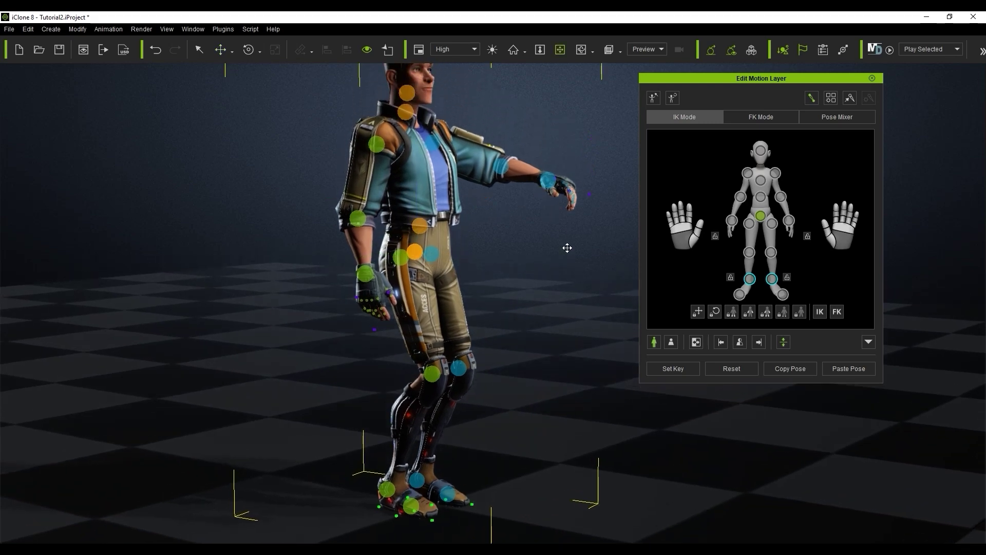
right_drag(580, 263, 392, 235)
right_drag(492, 241, 489, 274)
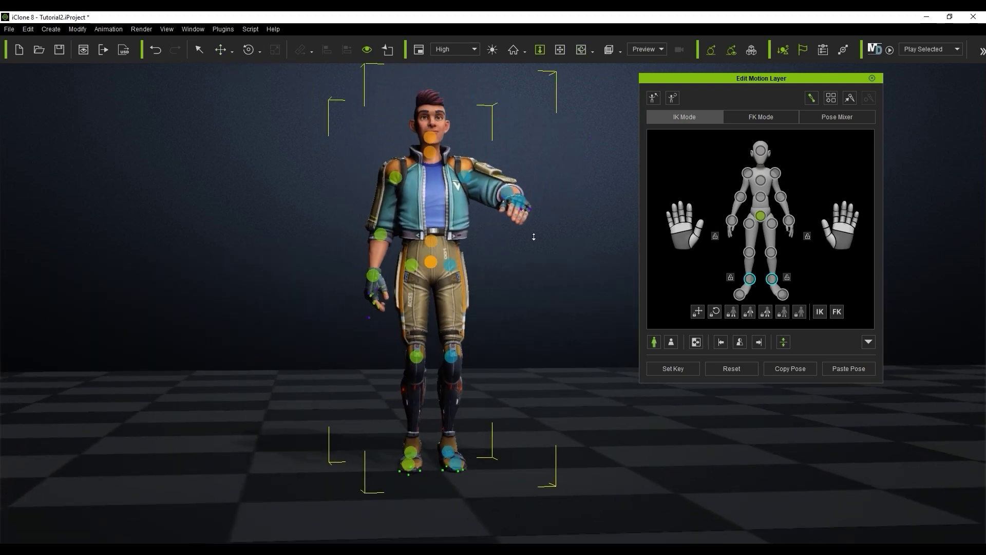
right_drag(534, 237, 515, 260)
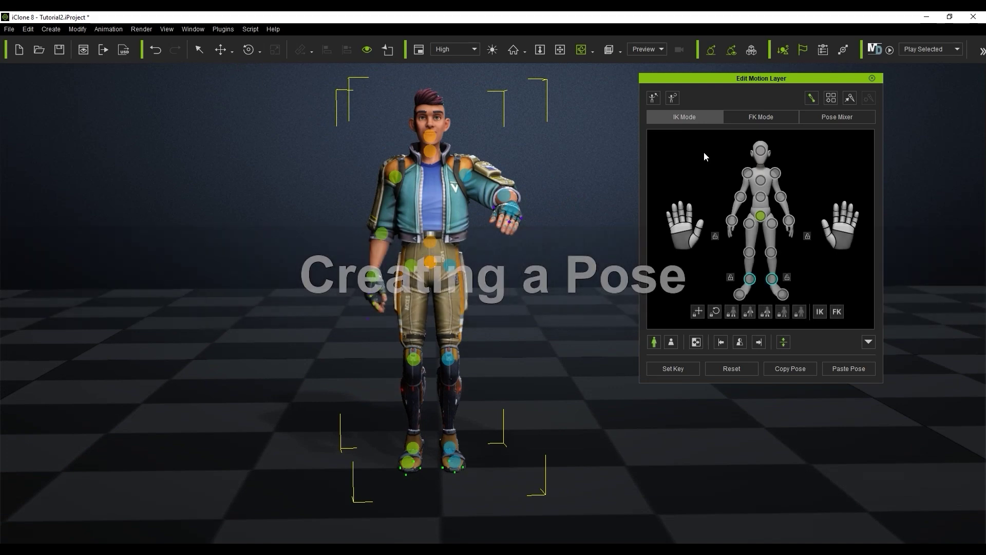
- Reset the character to a neutral pose and raise both hands forward with the IK effectors
click(674, 98)
middle_drag(560, 143, 544, 179)
right_drag(297, 337, 588, 333)
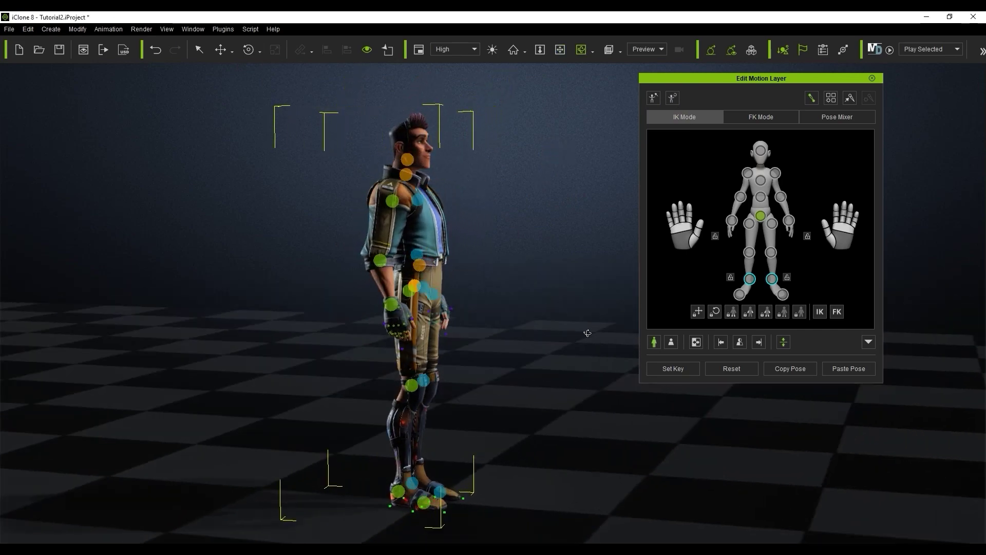
drag(476, 184, 481, 163)
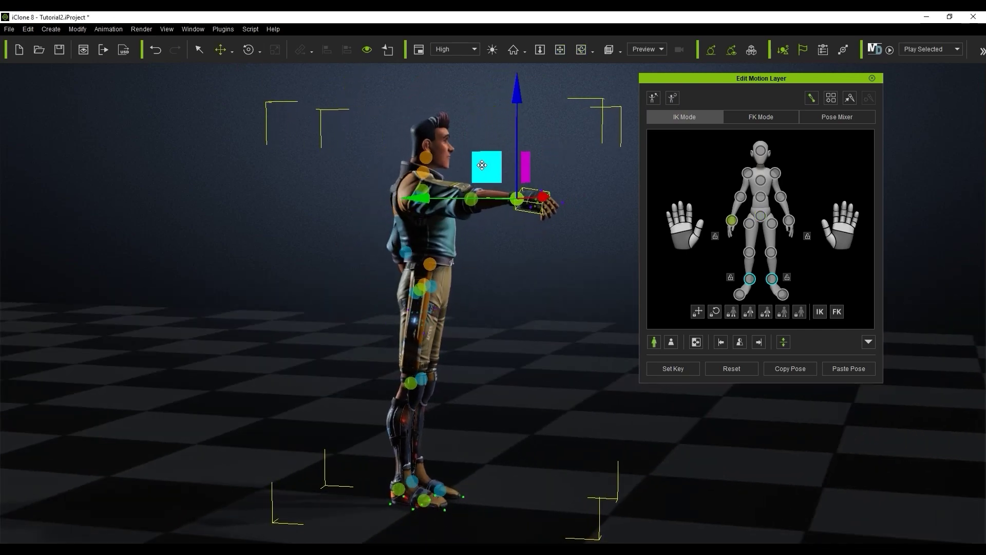
right_drag(482, 169, 528, 277)
click(468, 280)
right_drag(469, 279, 575, 246)
- Spread the feet into a stride, right foot back and left forward, and shift the hips into it
drag(499, 240, 432, 118)
right_drag(575, 206, 308, 195)
click(447, 428)
right_drag(446, 427, 529, 414)
drag(301, 397, 249, 396)
middle_drag(391, 398, 375, 361)
click(377, 361)
drag(328, 359, 360, 359)
middle_drag(404, 172, 400, 262)
right_drag(399, 262, 417, 261)
click(374, 261)
- Tilt the front foot toe-up, then lower it to the floor and shift it back
drag(262, 272, 283, 263)
scroll(406, 360, up, 6)
middle_drag(421, 436, 498, 294)
click(441, 326)
key(e)
drag(514, 276, 496, 298)
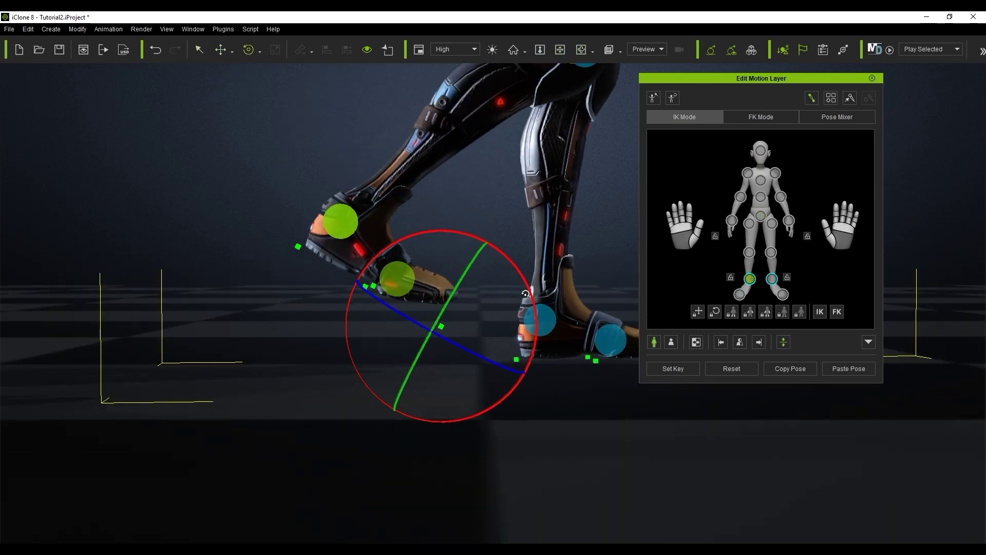
key(w)
drag(440, 238, 428, 290)
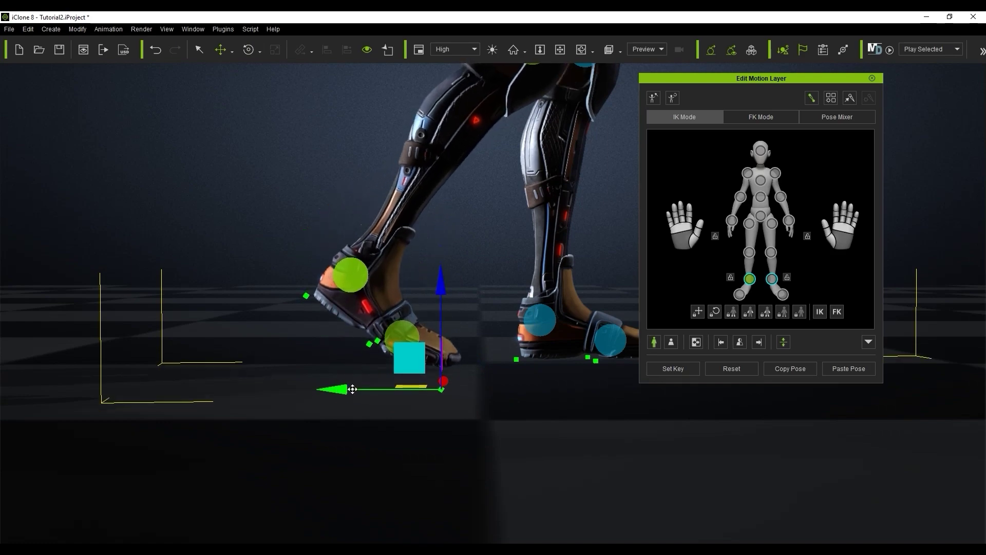
drag(353, 388, 321, 386)
scroll(497, 328, down, 8)
right_drag(554, 292, 452, 298)
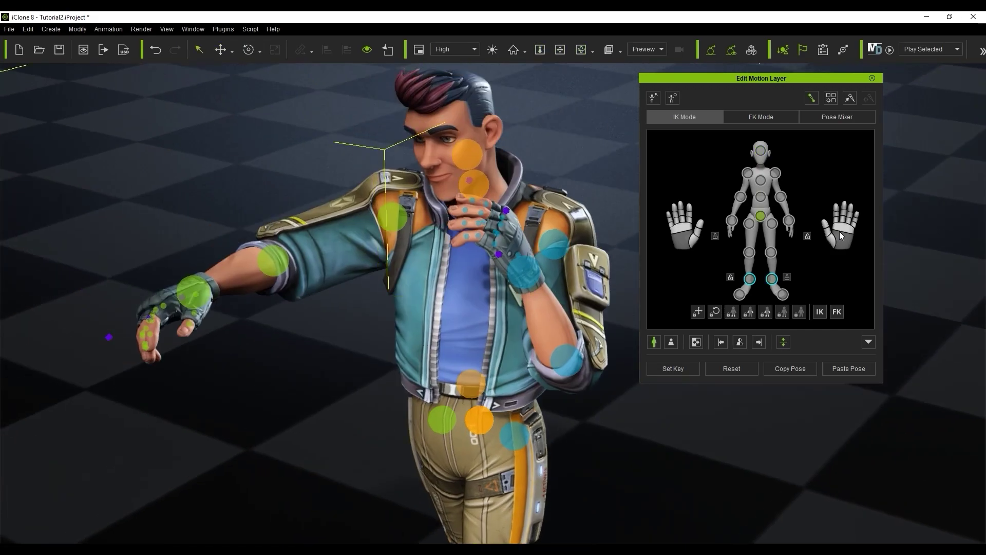
- Curl the hand's fingers and thumb into a fist
click(841, 235)
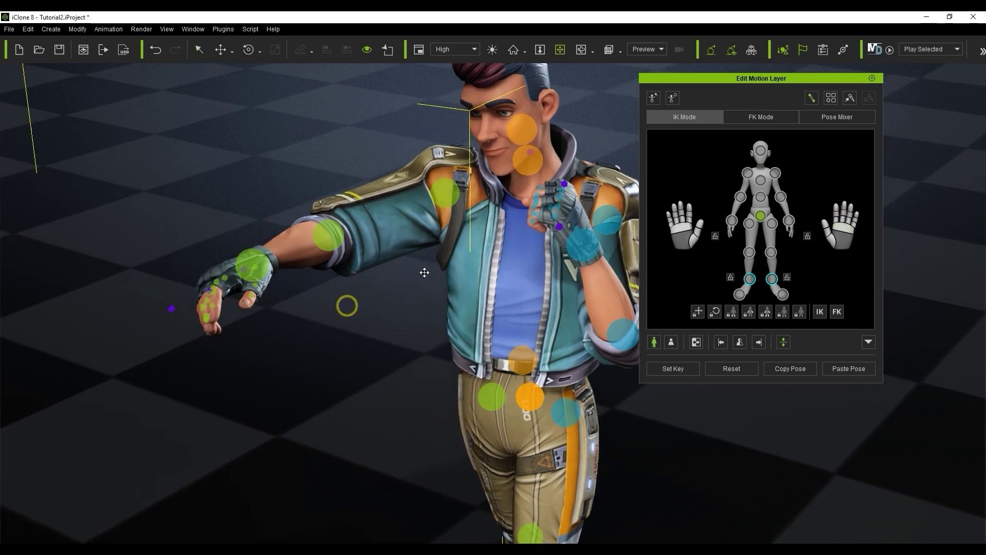
middle_drag(424, 272, 491, 251)
drag(685, 227, 693, 308)
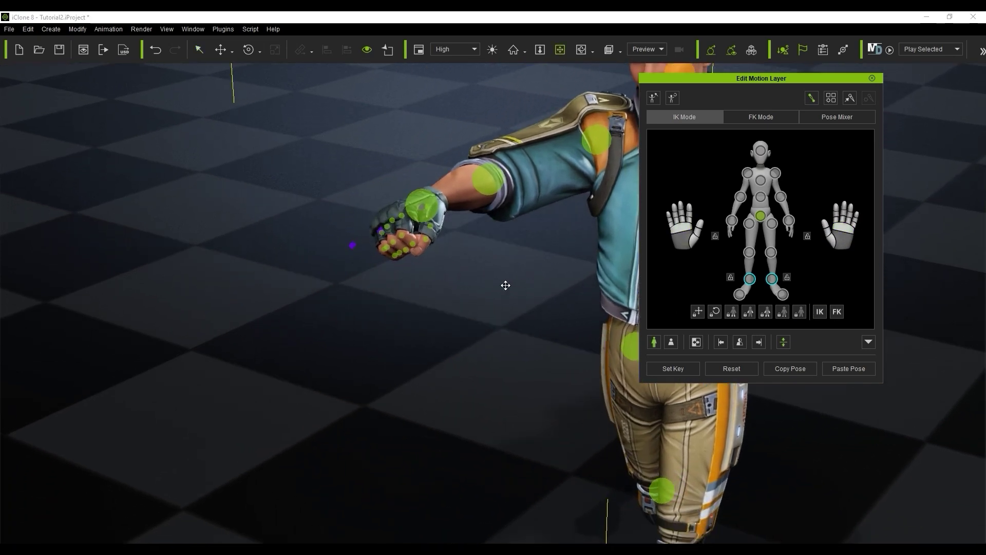
middle_drag(492, 284, 433, 282)
- Rotate the outstretched punching hand and push it sideways so the arm and body follow
right_drag(497, 279, 575, 258)
middle_drag(544, 251, 502, 229)
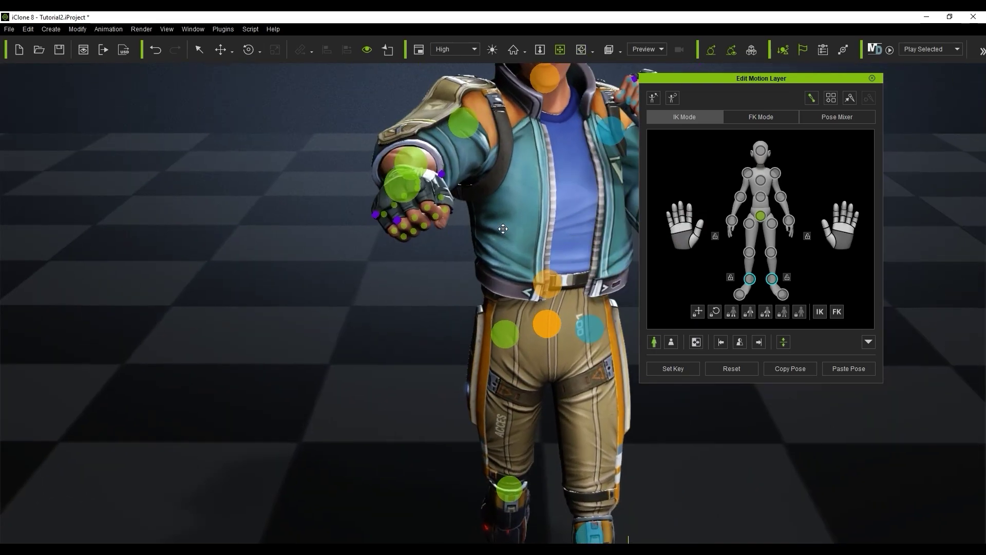
click(400, 179)
drag(467, 152, 485, 135)
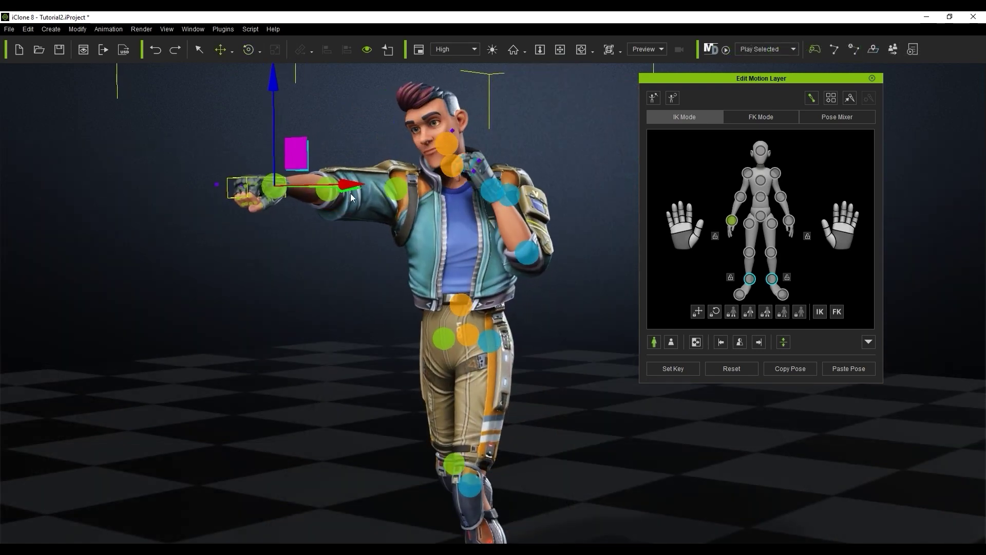
mouse_move(350, 193)
mouse_down()
mouse_move(316, 201)
mouse_move(353, 205)
mouse_up()
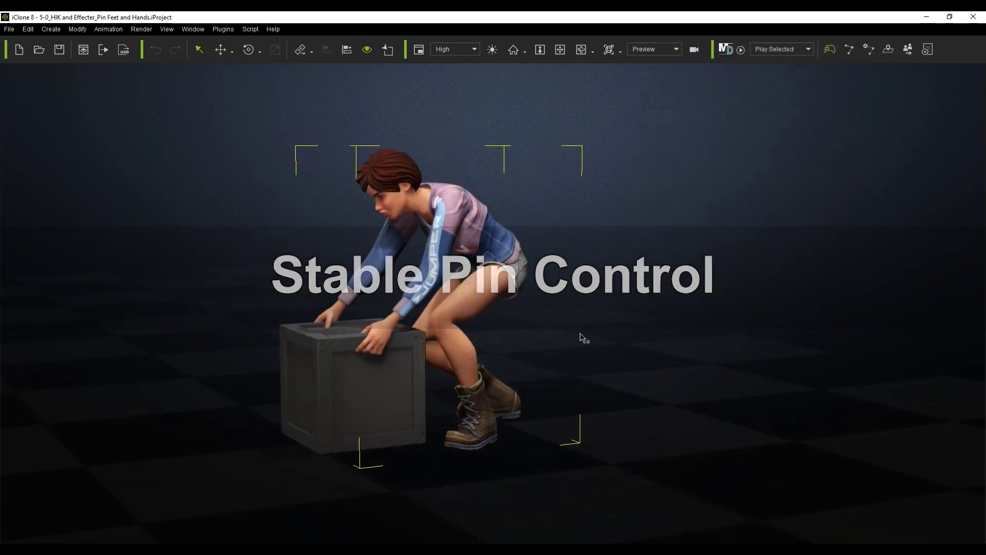
- Open Animation > Edit Motion Layer, test a hip rotation, then undo it
click(108, 29)
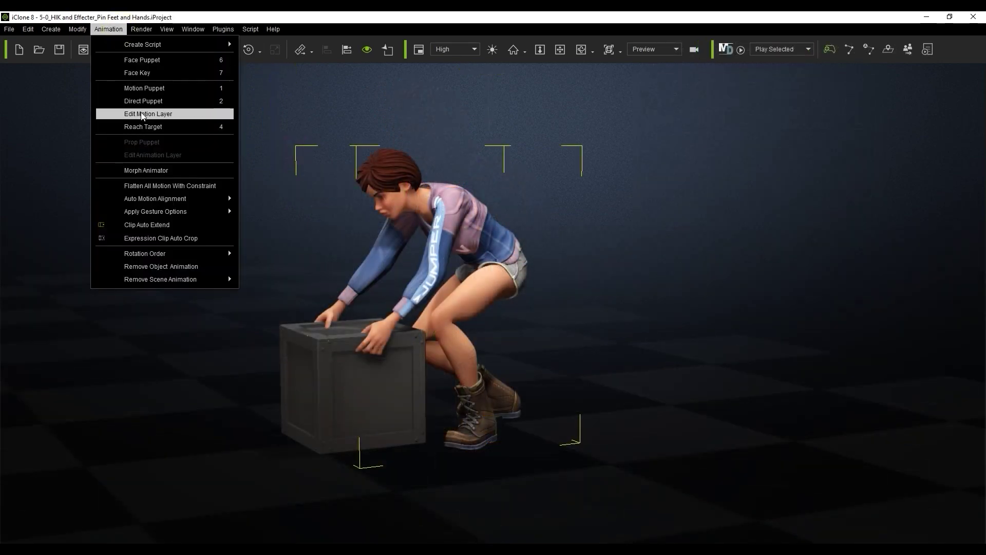
click(185, 116)
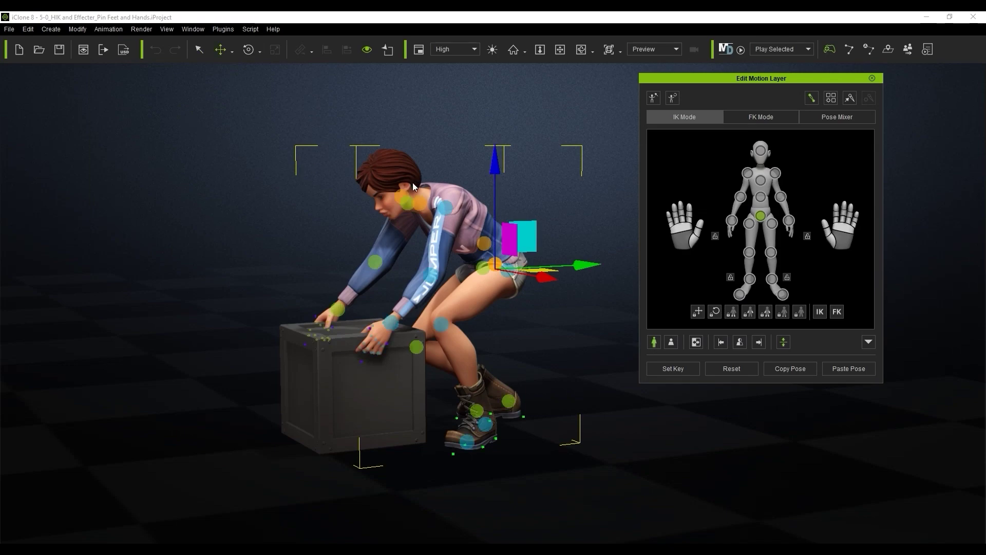
click(249, 51)
drag(503, 248, 499, 241)
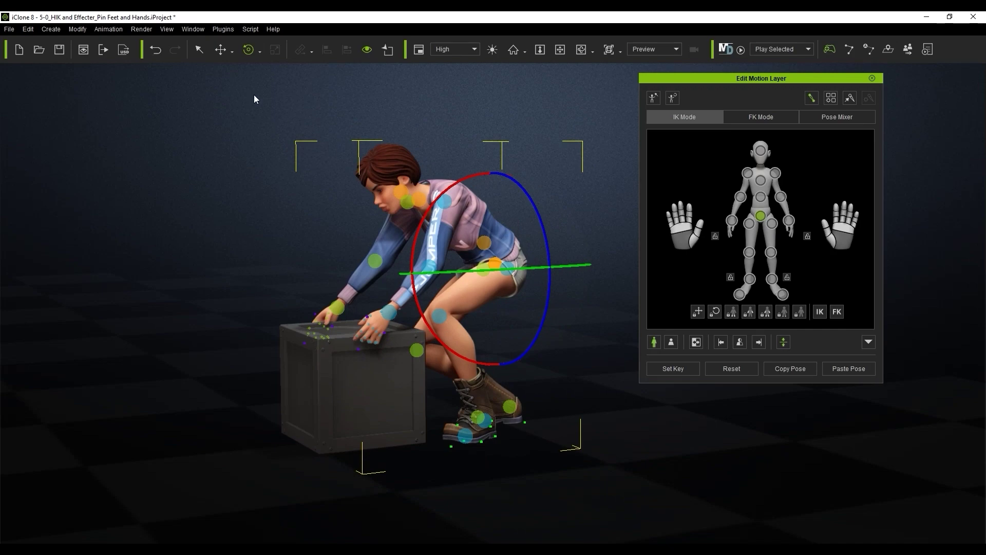
click(156, 50)
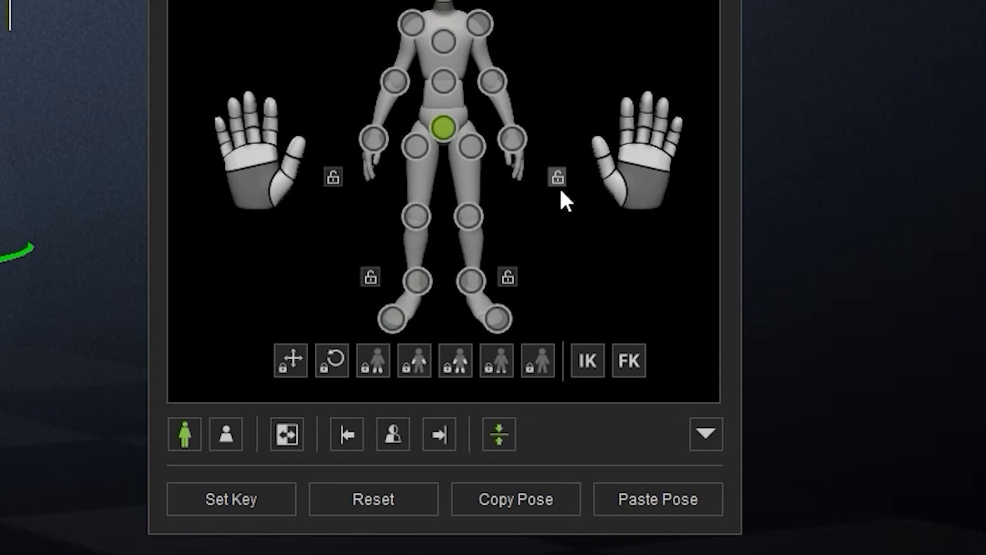
- Try pinning the right hand, then No Pin and Pin Both Hands, rotating the pelvis and undoing each time
click(557, 177)
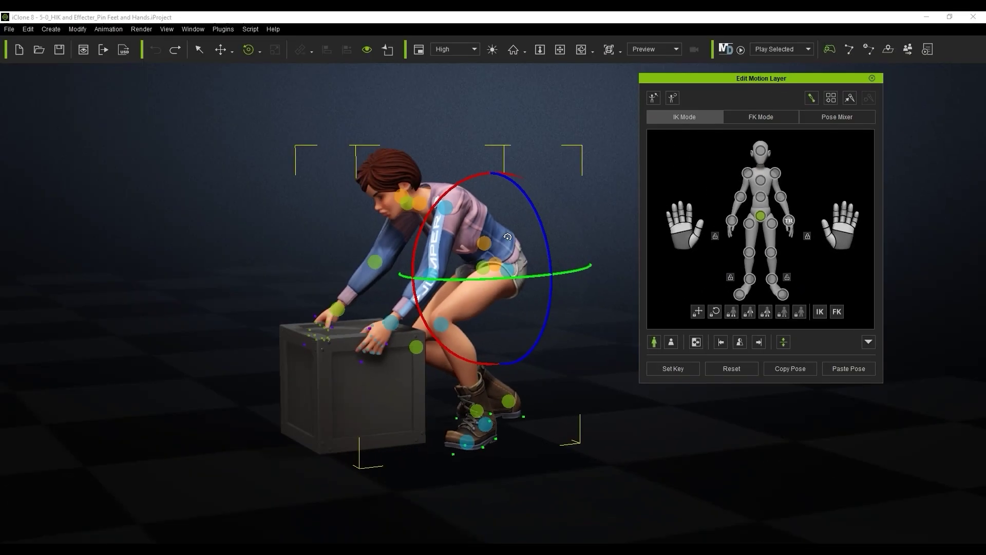
drag(506, 275, 387, 341)
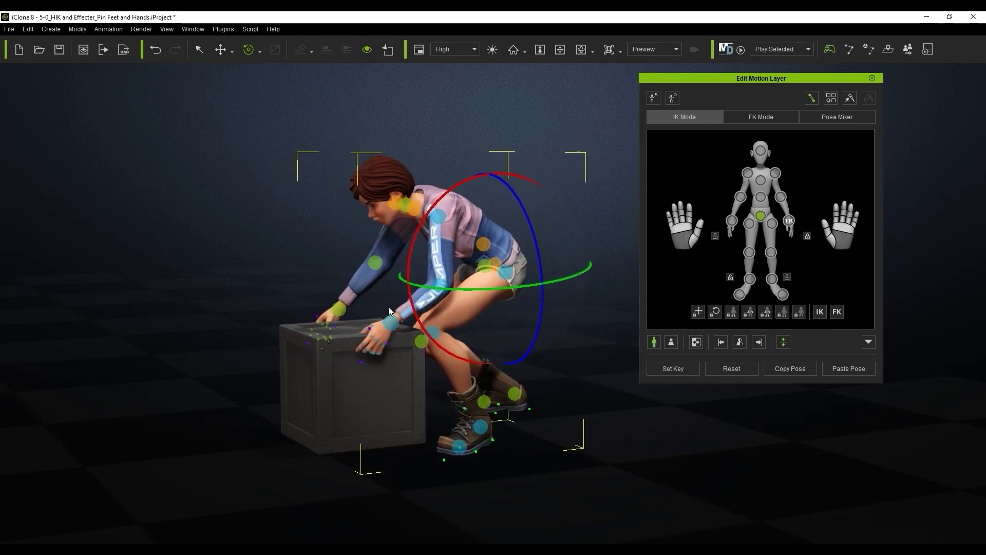
key(ctrl+z)
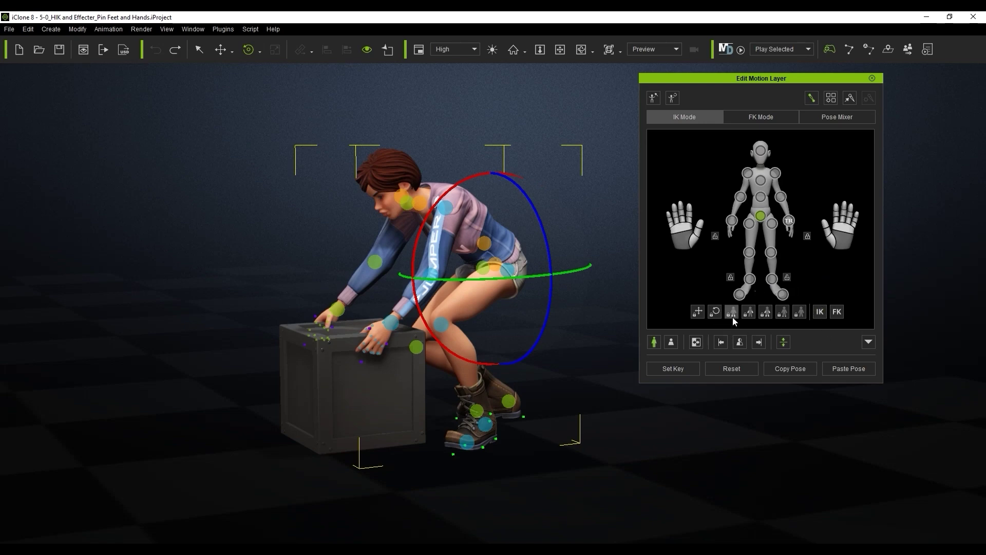
click(800, 319)
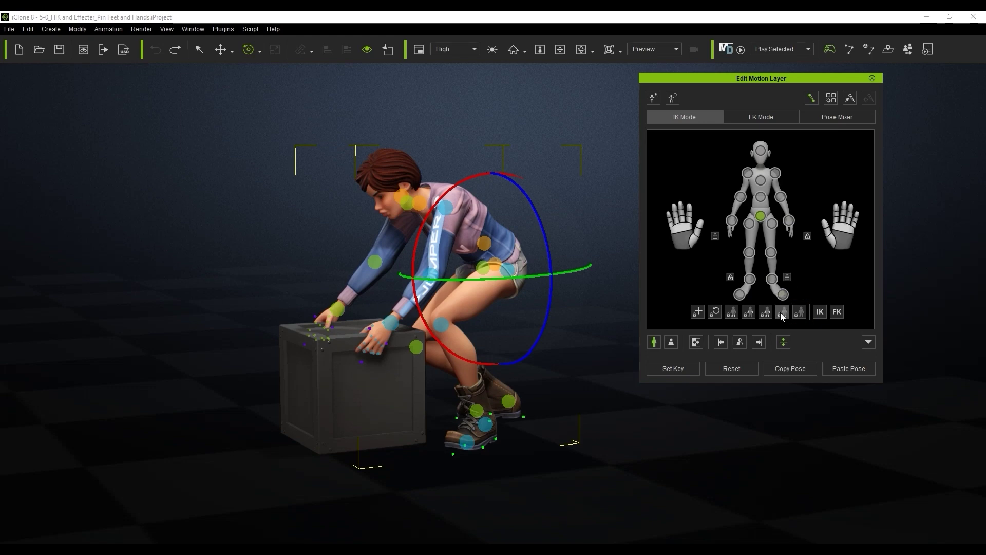
click(752, 318)
drag(524, 239, 533, 247)
key(ctrl+z)
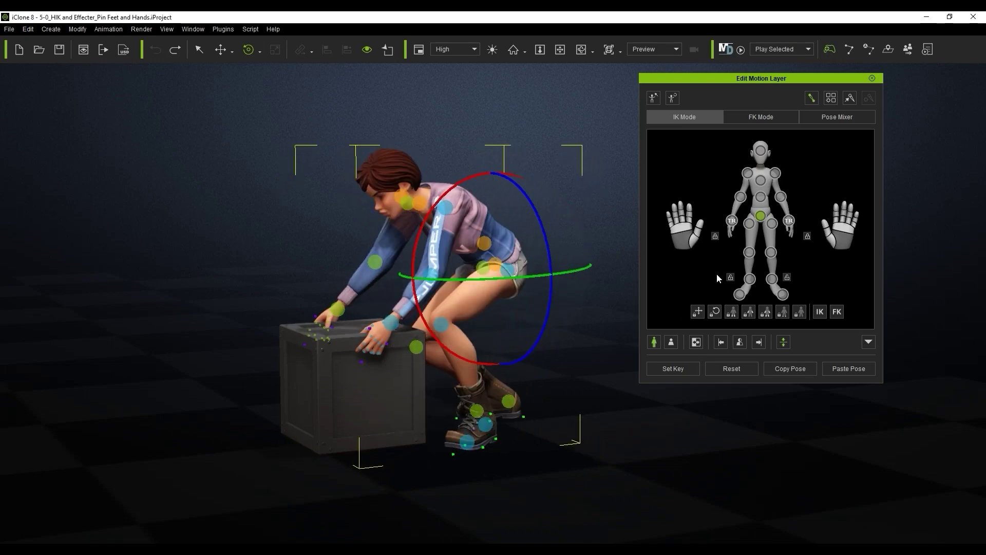
- Apply the Pin Limbs preset to add the knees, rotate the hips, then switch to moving them
click(766, 312)
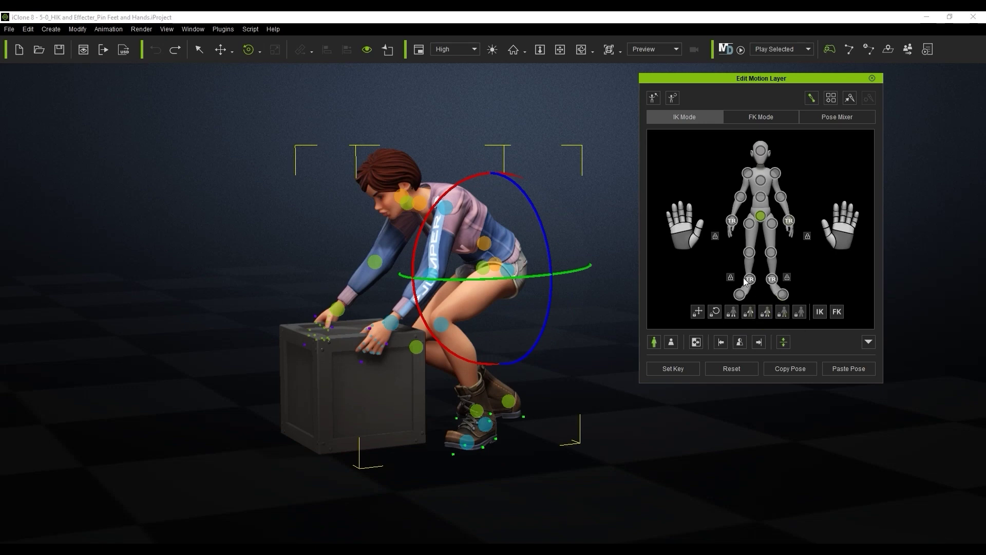
mouse_move(531, 243)
mouse_down()
mouse_move(535, 231)
mouse_move(534, 264)
mouse_move(534, 240)
mouse_move(555, 263)
mouse_move(538, 252)
mouse_up()
key(w)
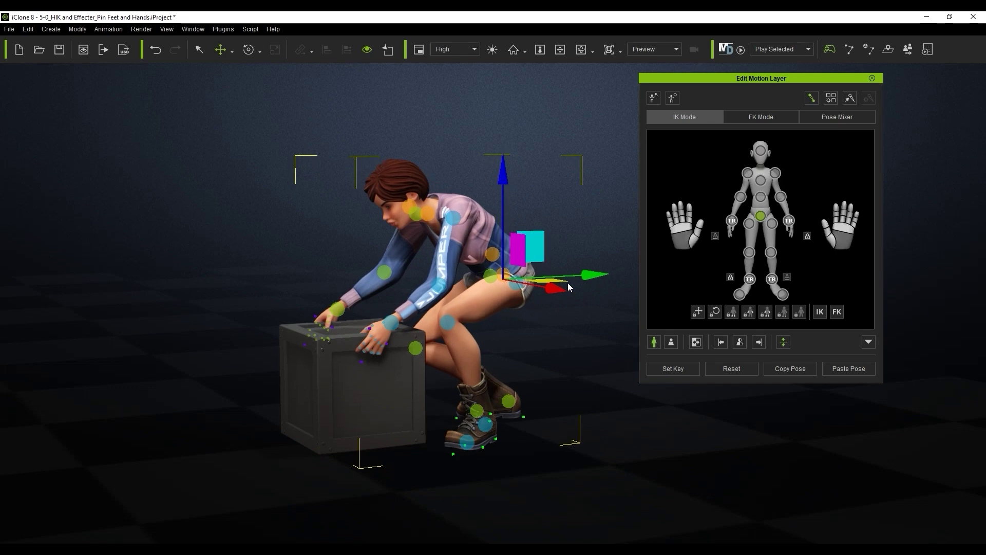
click(748, 312)
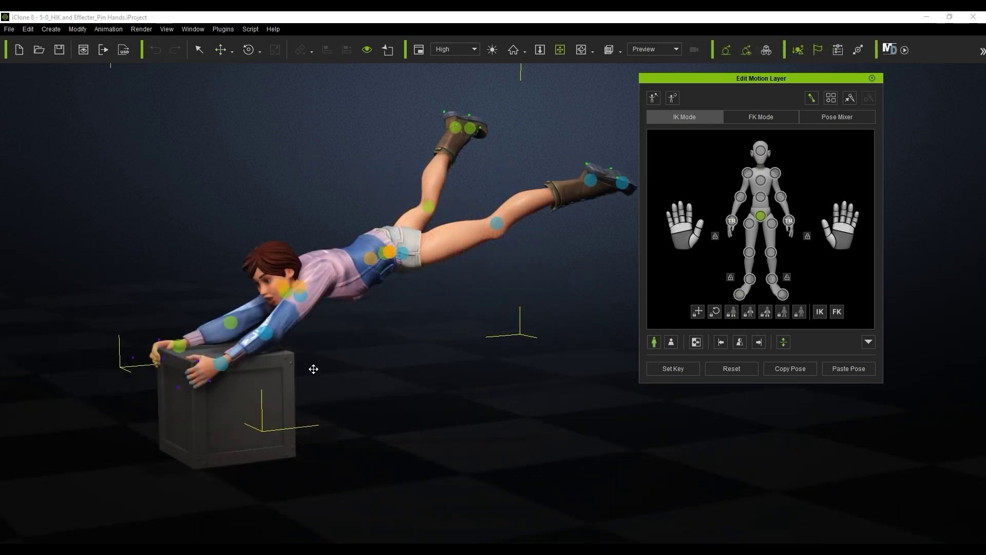
- Move the pelvis right and down while the hands stay on the crate, then close motion layer editing
click(761, 216)
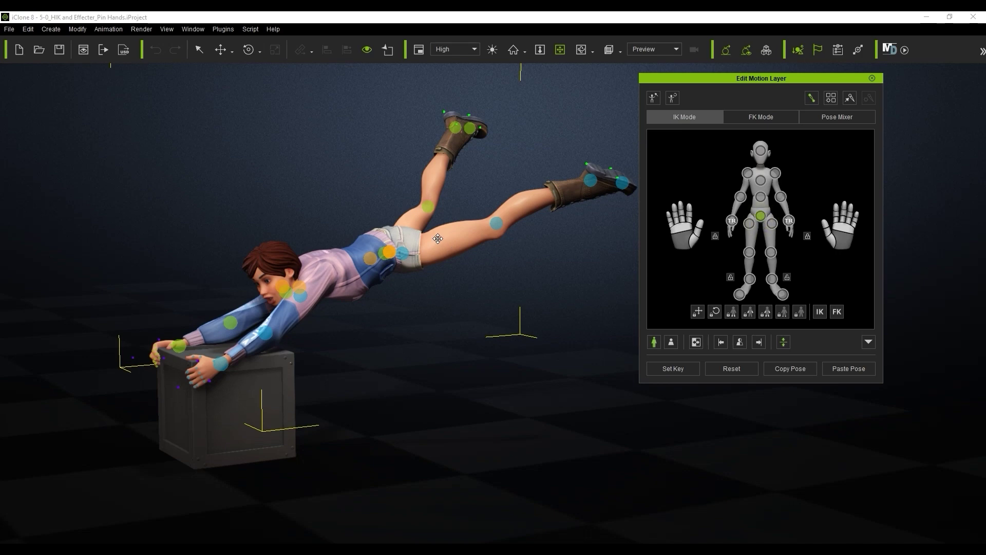
mouse_move(429, 222)
mouse_down()
mouse_move(441, 231)
mouse_move(424, 220)
mouse_move(432, 222)
mouse_up()
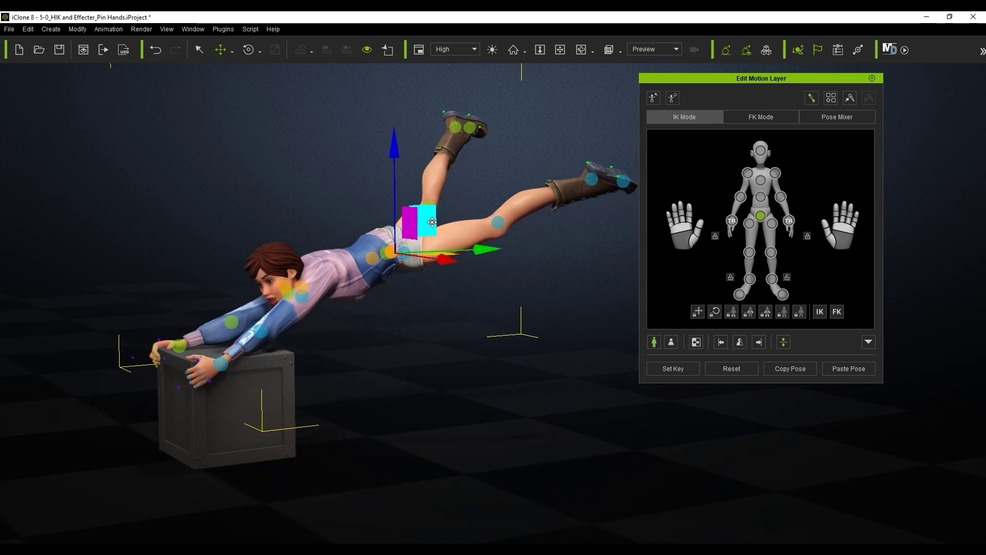
click(871, 79)
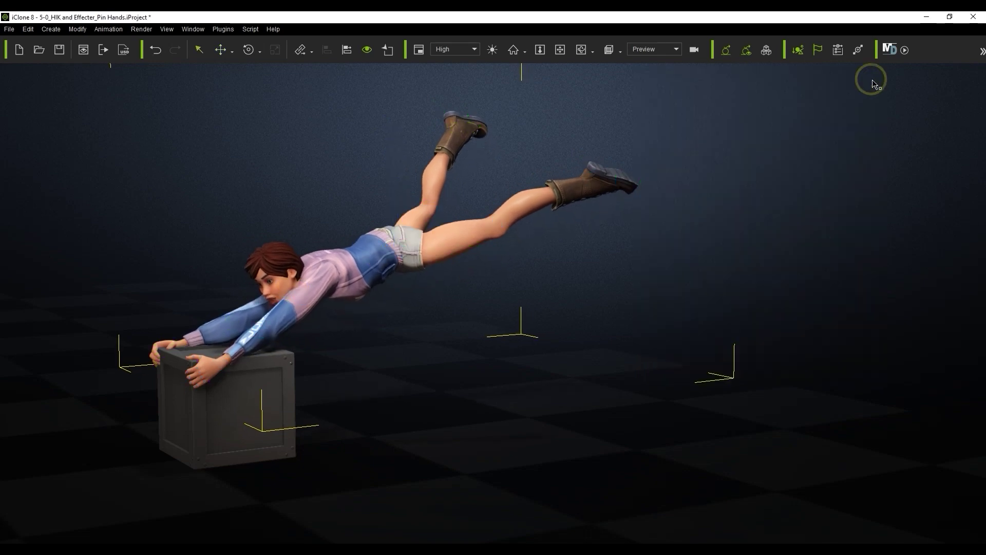
- In Direct Puppet, pin both hands, choose the hips, and run the Preview
click(109, 29)
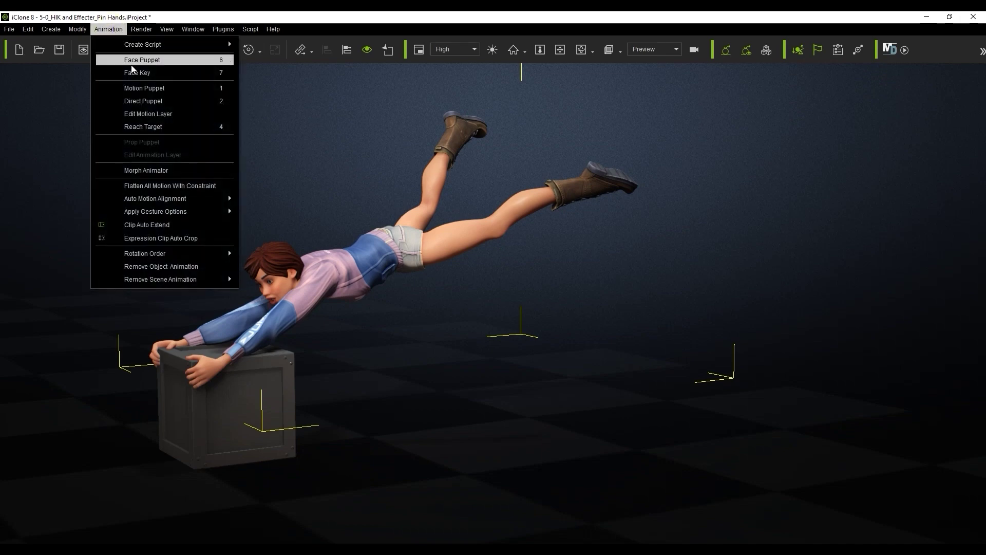
click(156, 100)
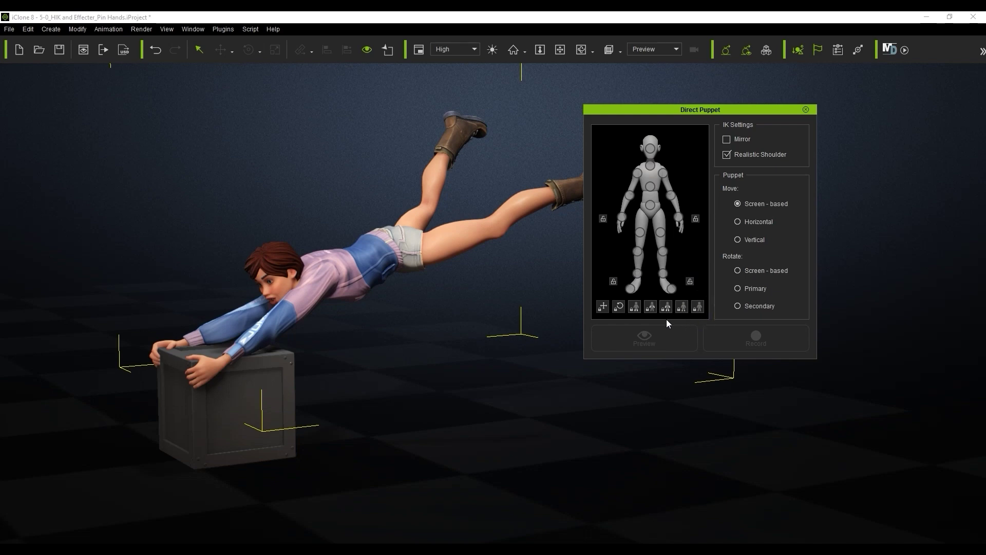
click(649, 309)
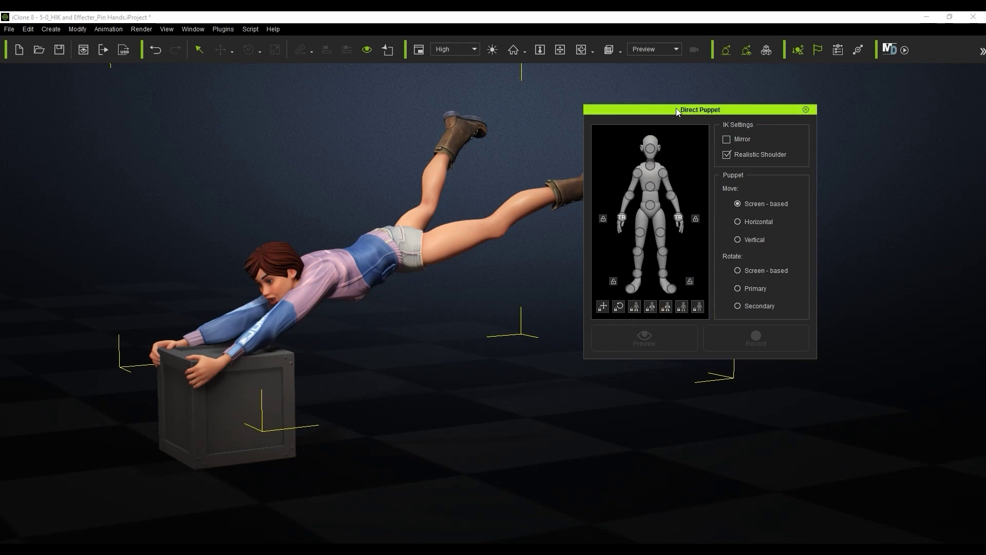
drag(676, 108, 742, 96)
click(456, 240)
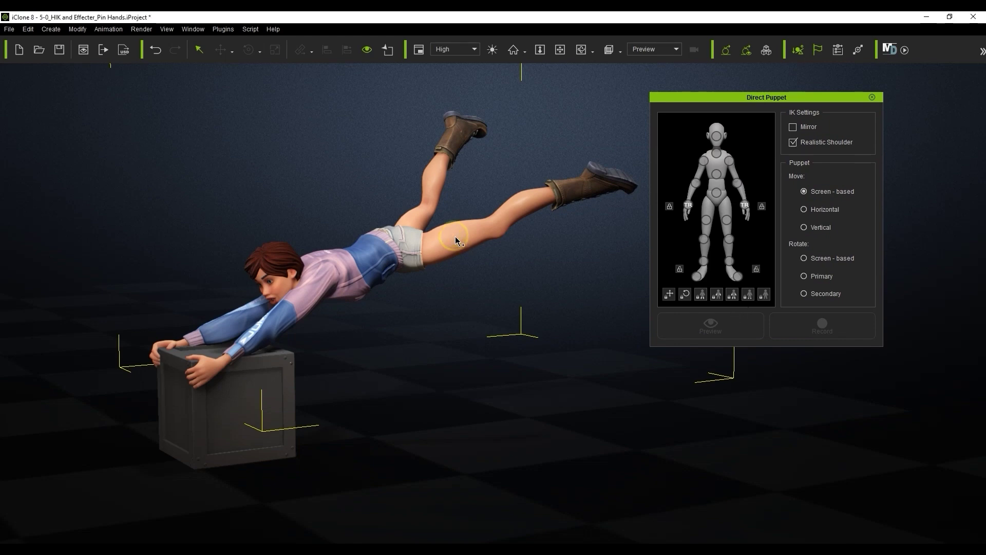
click(719, 195)
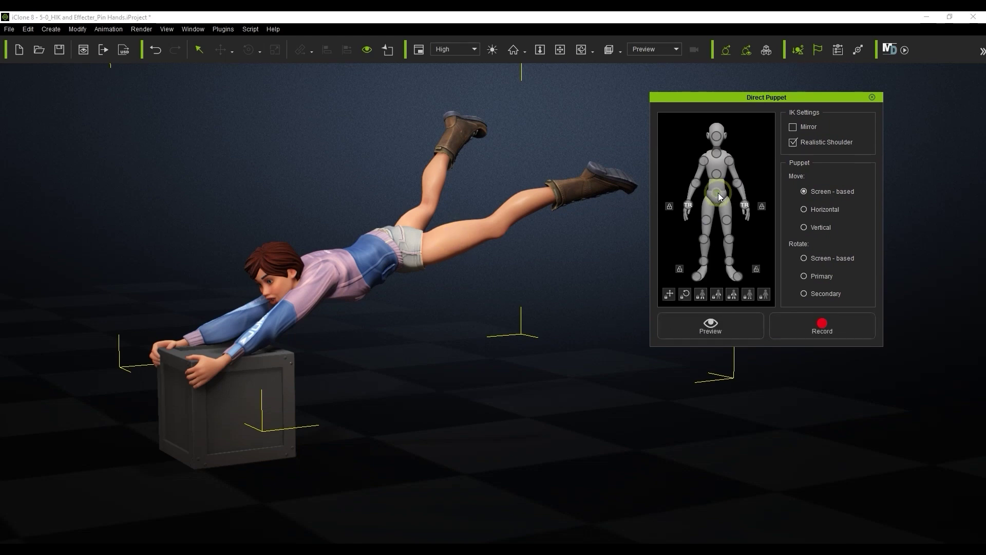
click(726, 326)
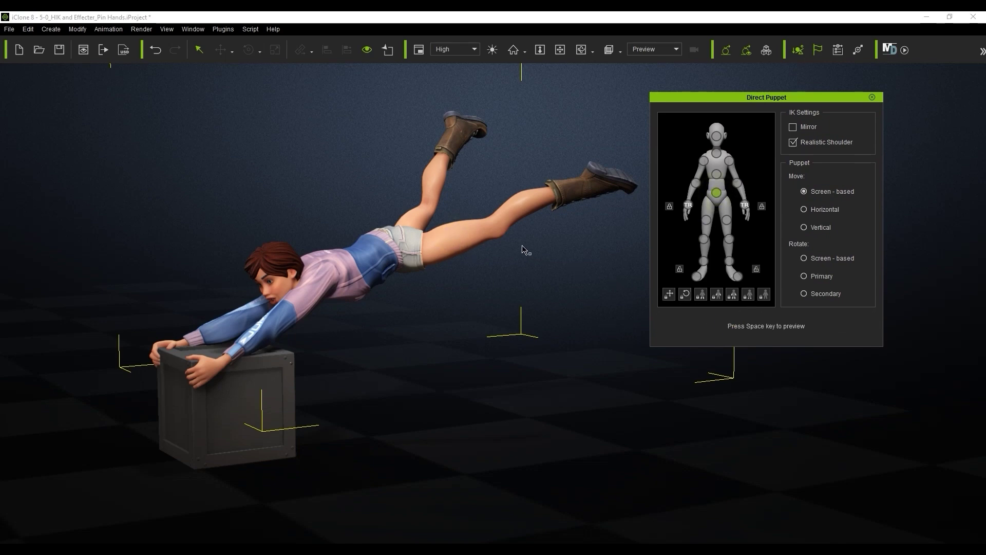
key(space)
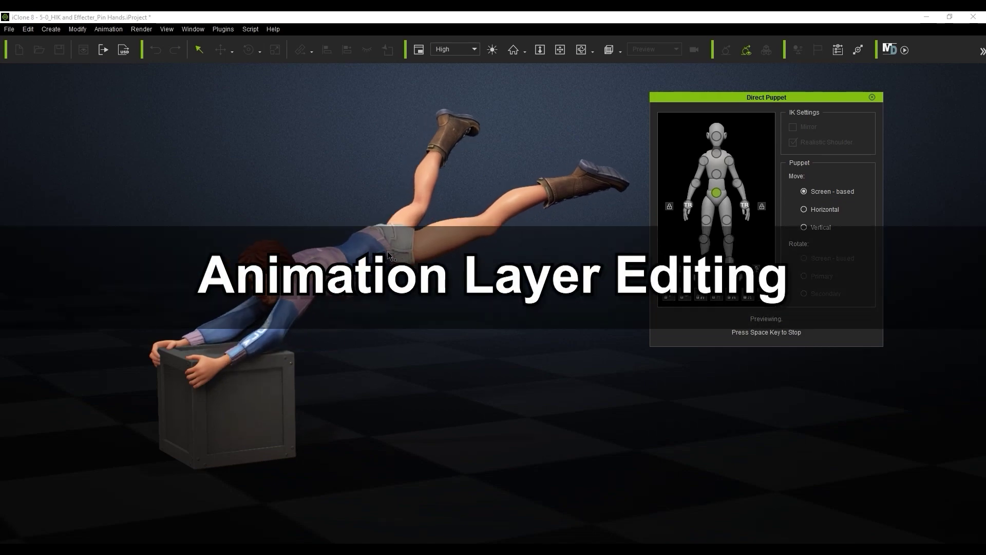
- Stop the puppet preview, play the walking clip, then rewind it to the start
key(space)
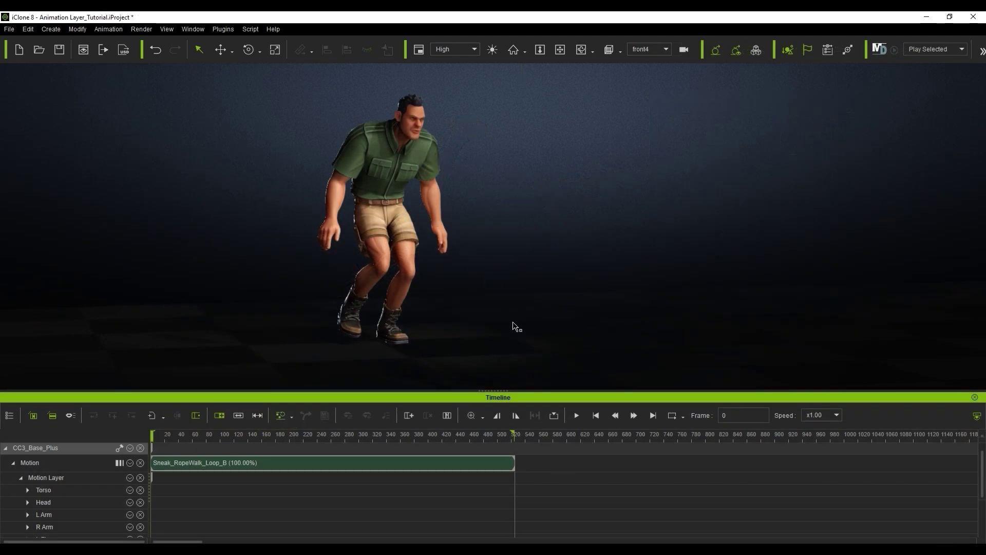
click(578, 414)
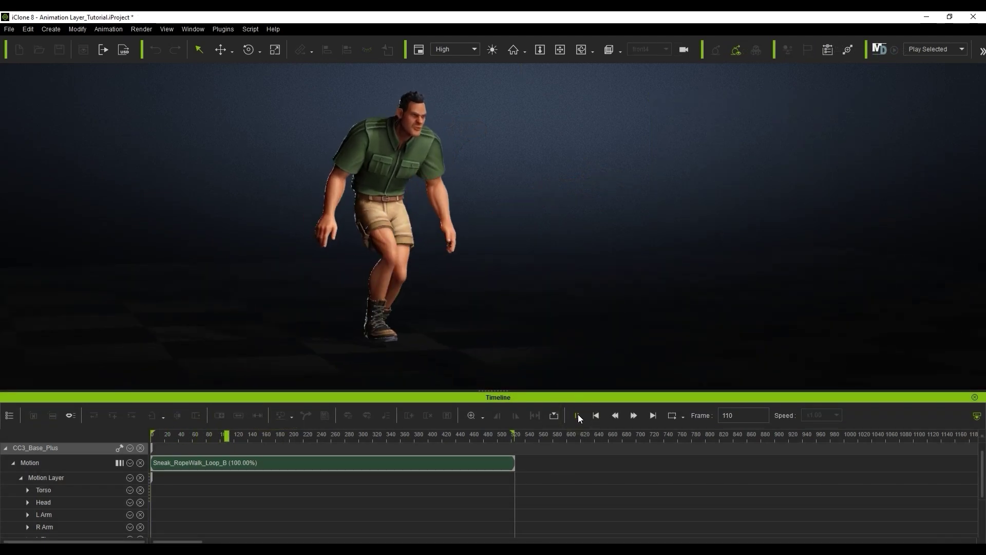
click(576, 415)
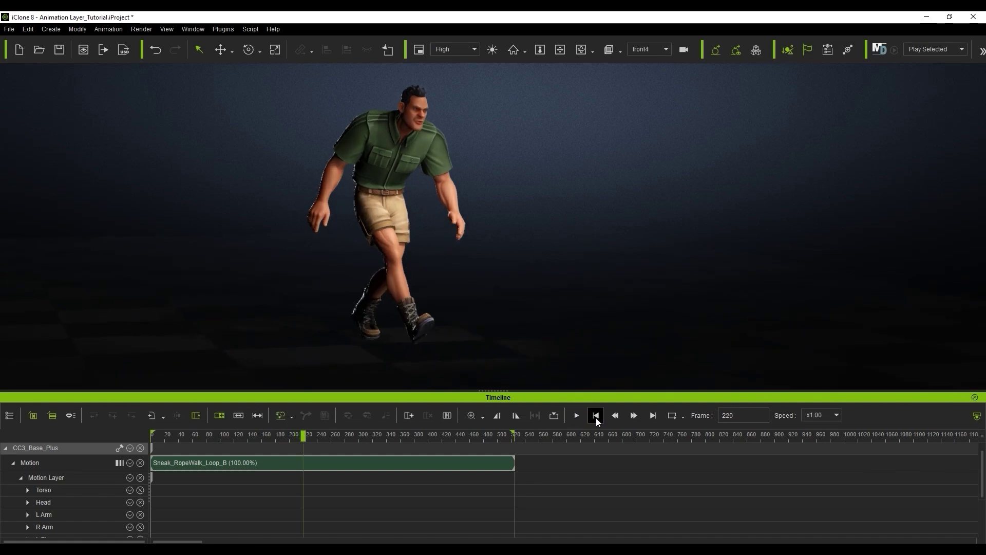
click(596, 416)
- In Edit Motion Layer, rotate the walking man's right and left shoulders to swing both arms outward
click(386, 219)
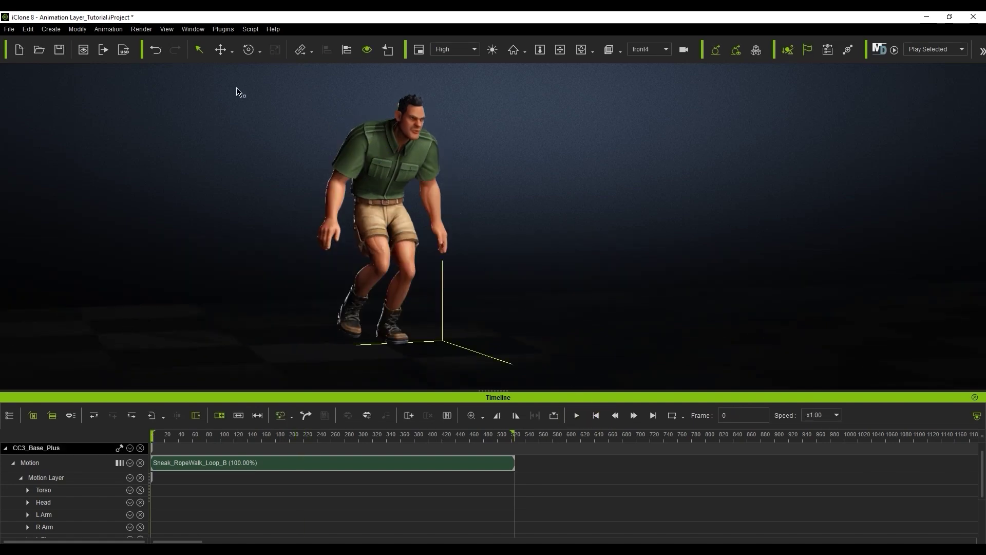
click(109, 29)
click(150, 114)
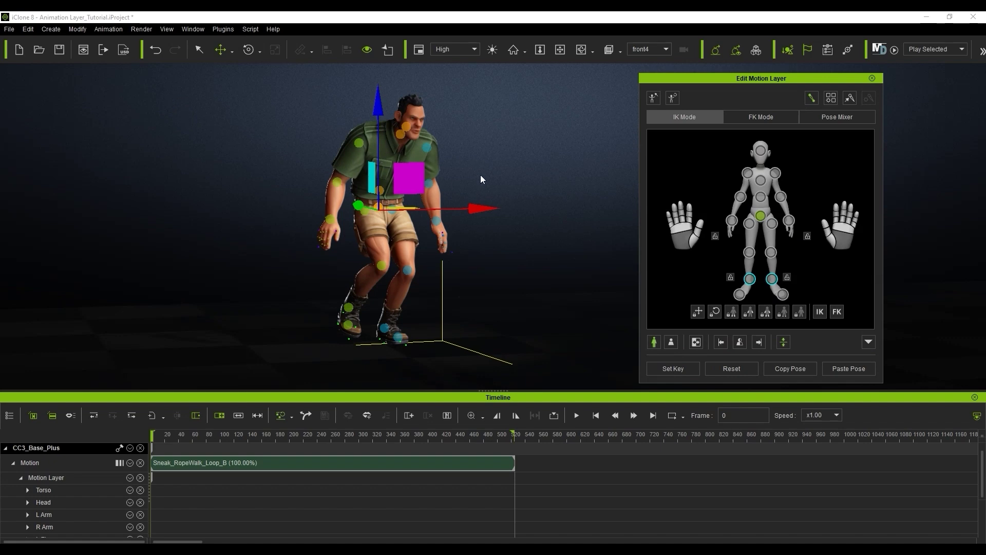
click(747, 173)
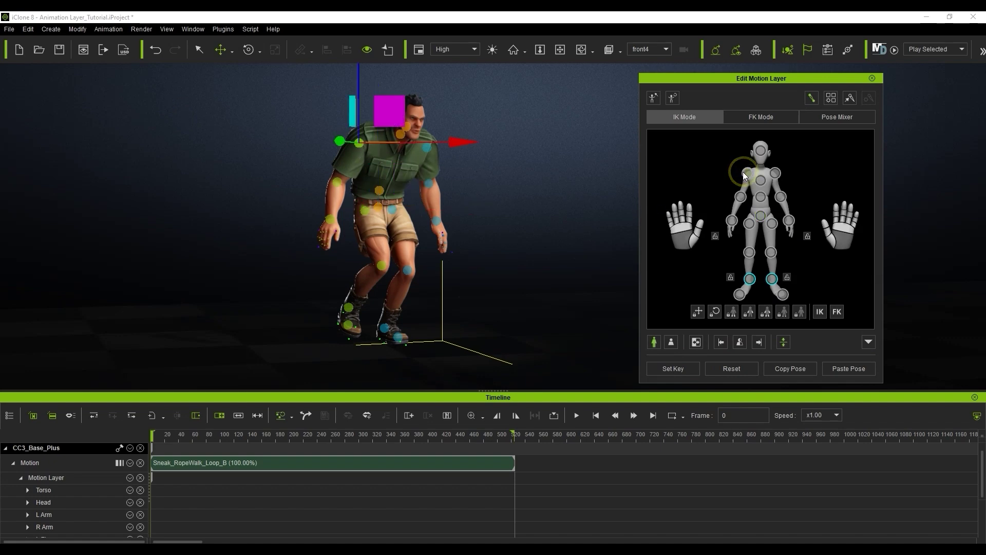
key(e)
drag(276, 148, 271, 164)
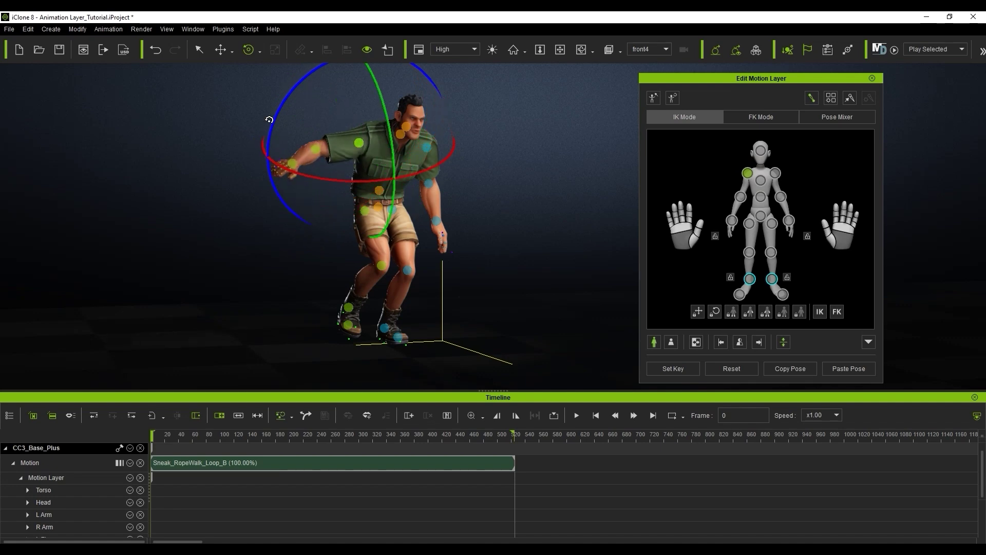
click(426, 148)
drag(521, 123, 506, 109)
- Play back the edited walk, stop it, and rewind to the start
click(577, 416)
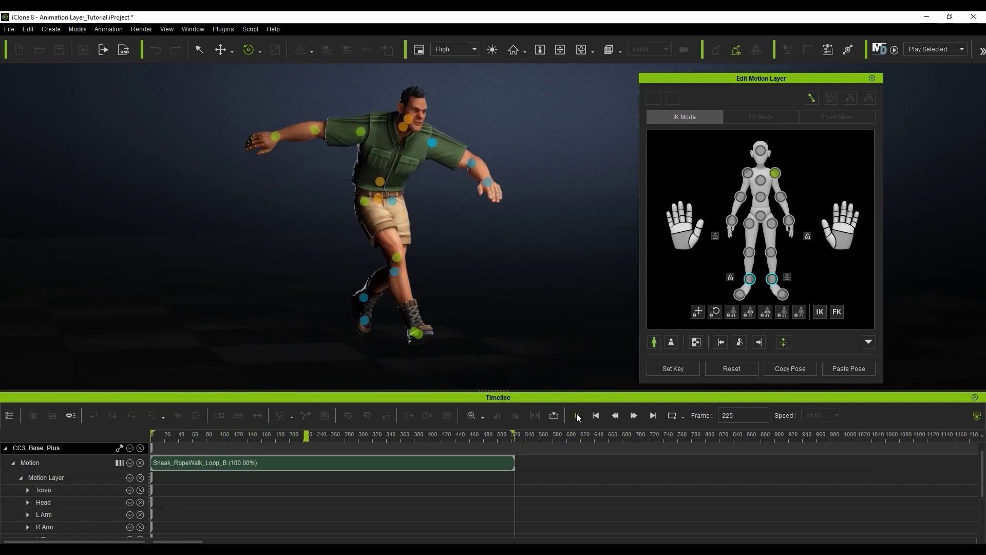
click(577, 415)
click(596, 415)
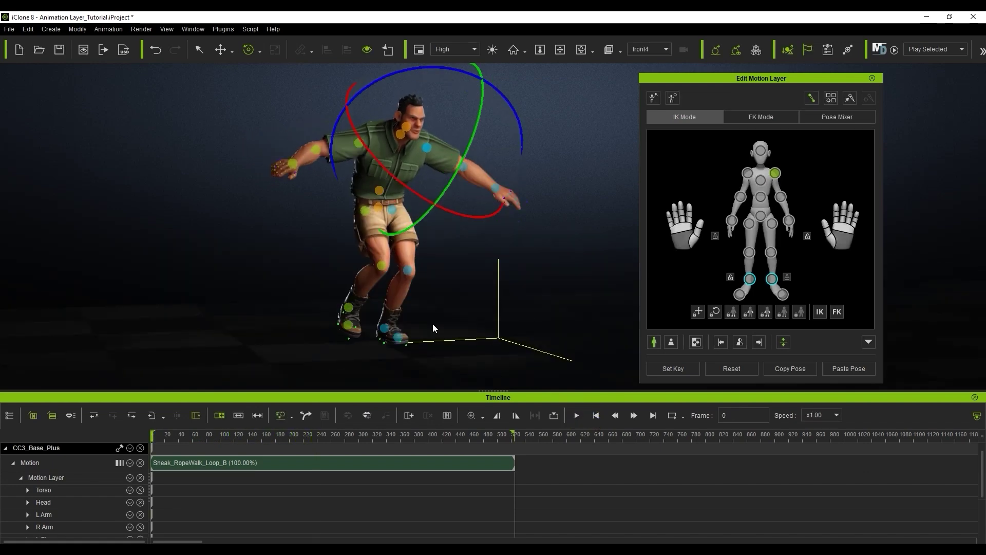
- Open Window > Animation Layer and add a new layer named 'Torso'
click(193, 29)
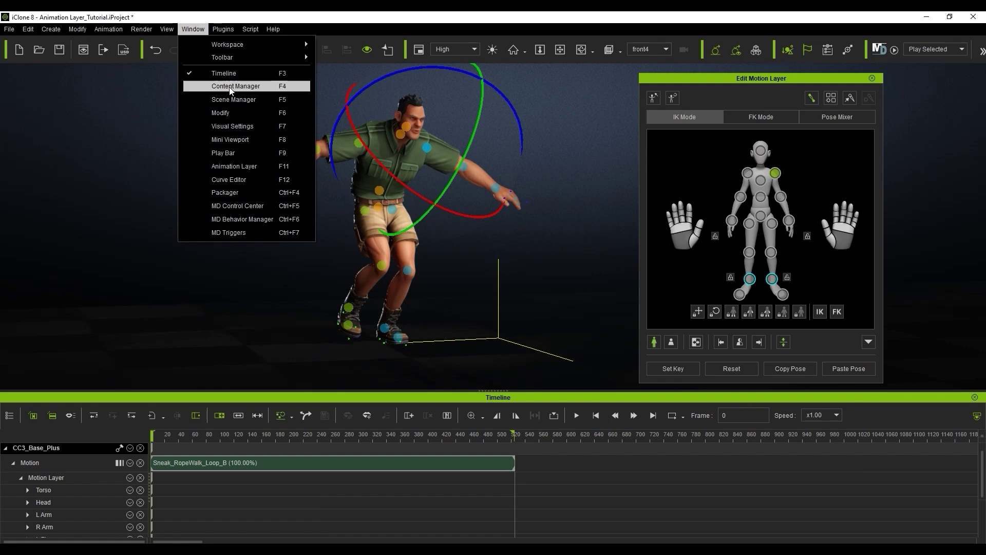
click(266, 171)
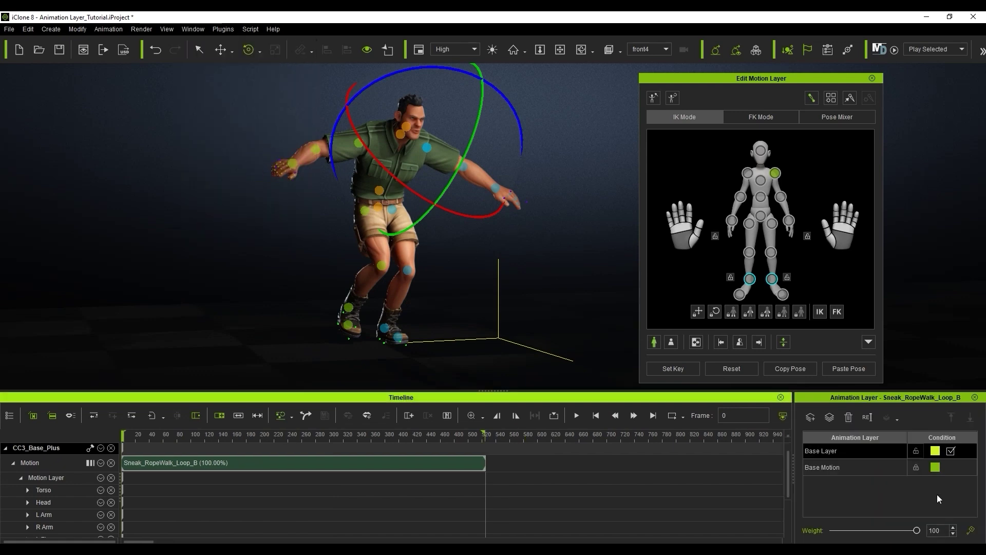
click(810, 418)
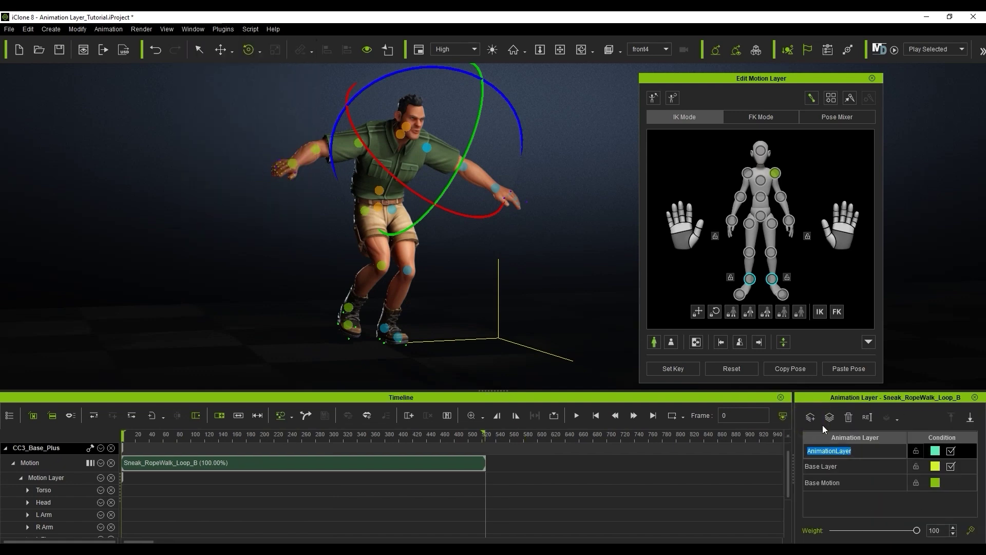
text(Torso)
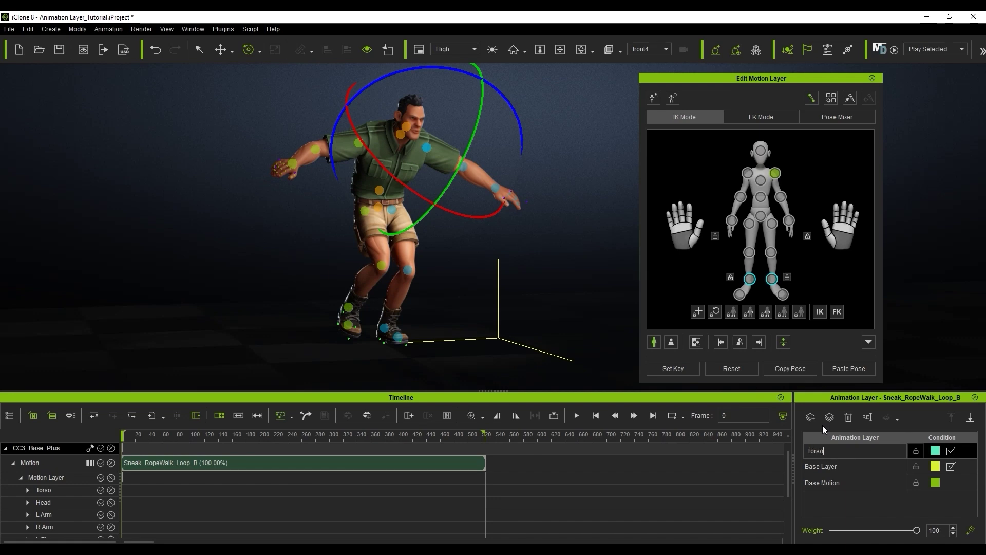
key(Return)
- Select the waist node and key torso twists at frames 81 and 142
click(761, 199)
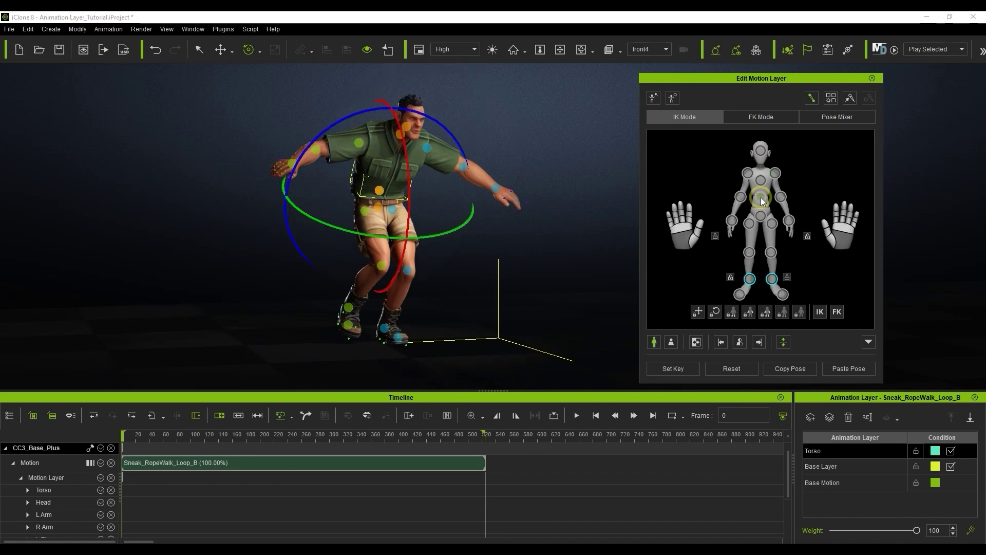
drag(326, 136, 315, 137)
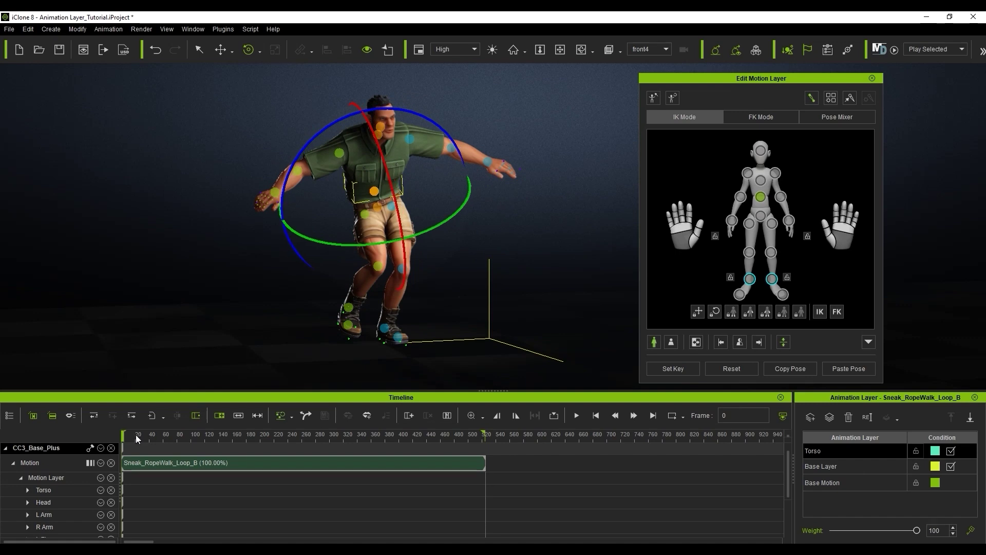
drag(134, 437, 177, 439)
drag(287, 160, 302, 139)
drag(205, 433, 219, 437)
drag(314, 131, 280, 394)
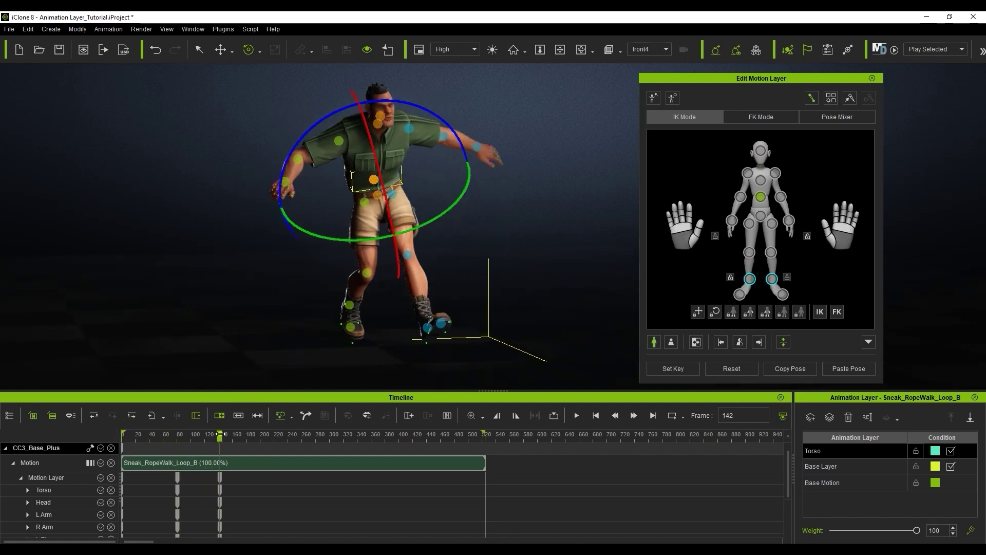
drag(220, 434, 122, 444)
- Select the frame 81 torso key, scrub to frame 335 and play the walk
click(178, 477)
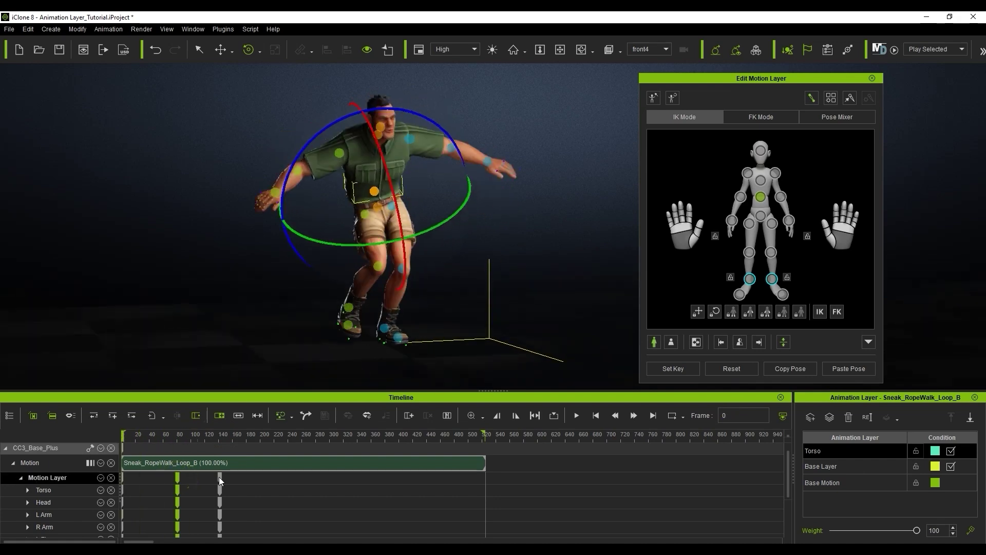
drag(269, 435, 95, 437)
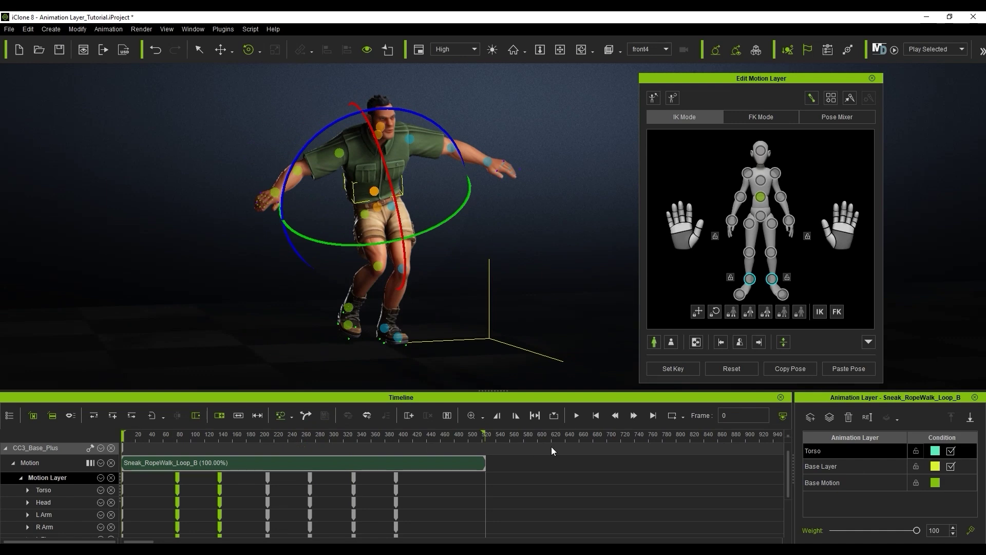
click(576, 414)
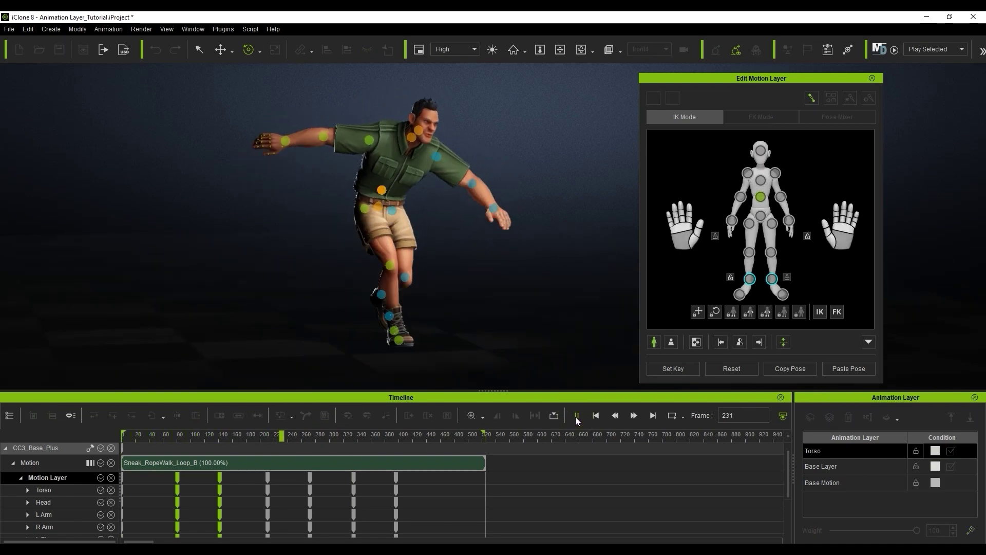
click(595, 415)
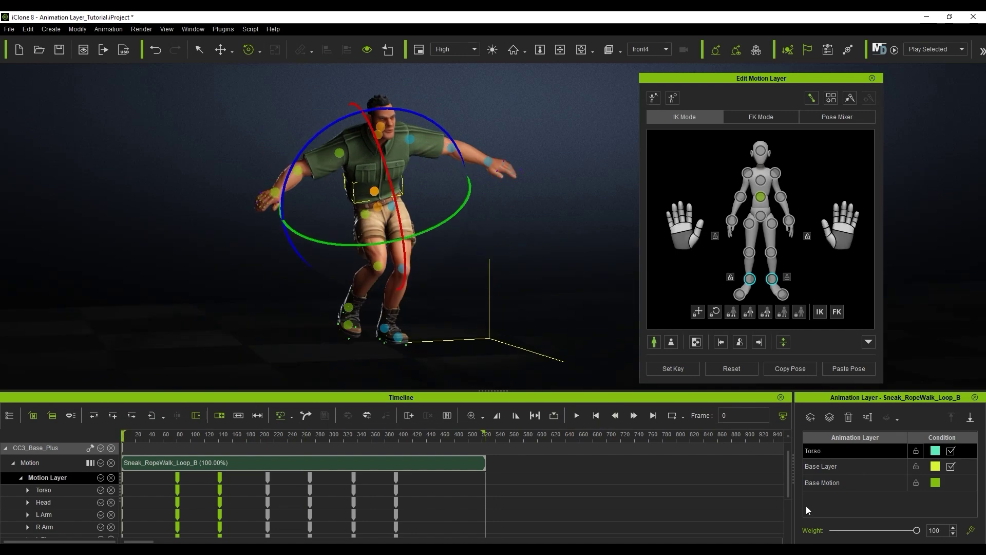
click(951, 451)
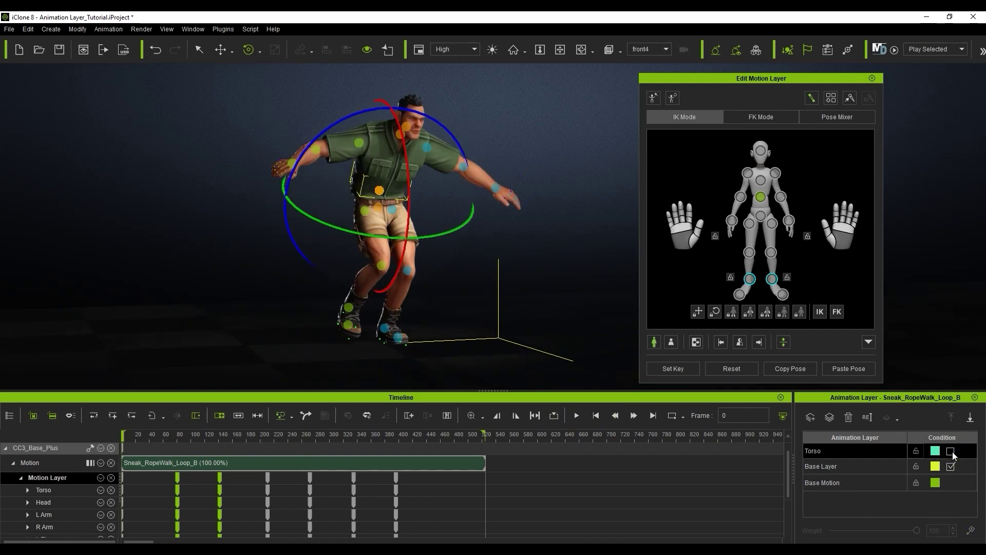
click(577, 420)
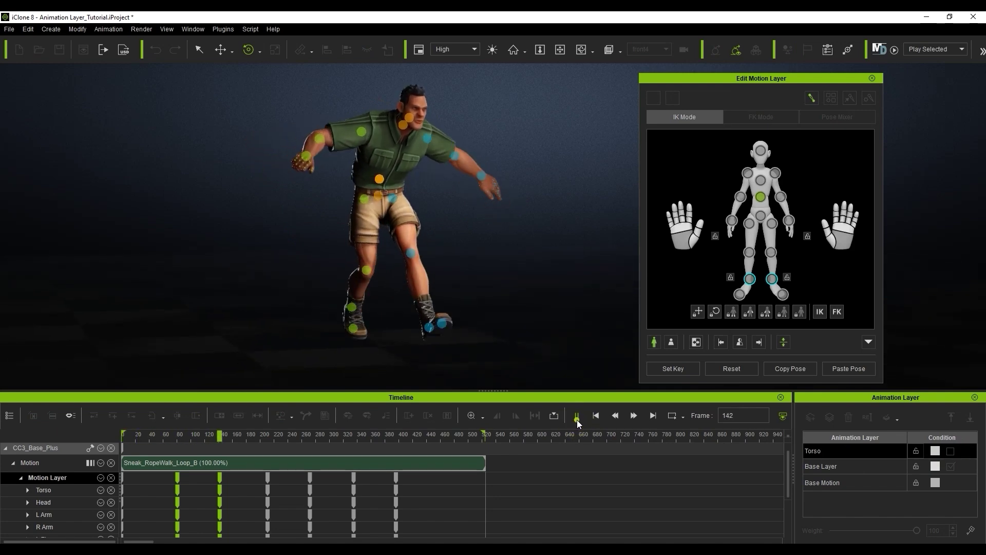
click(579, 419)
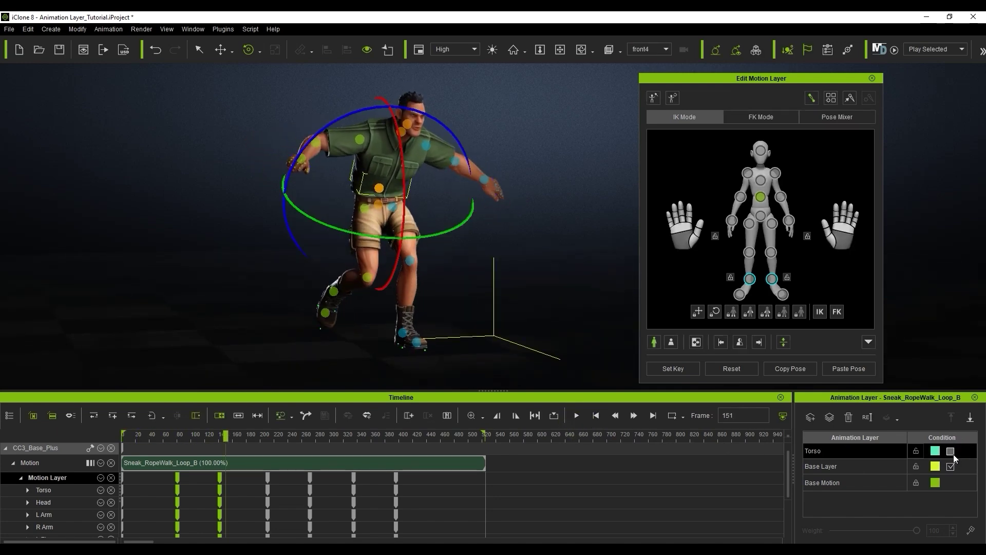
click(952, 452)
click(579, 416)
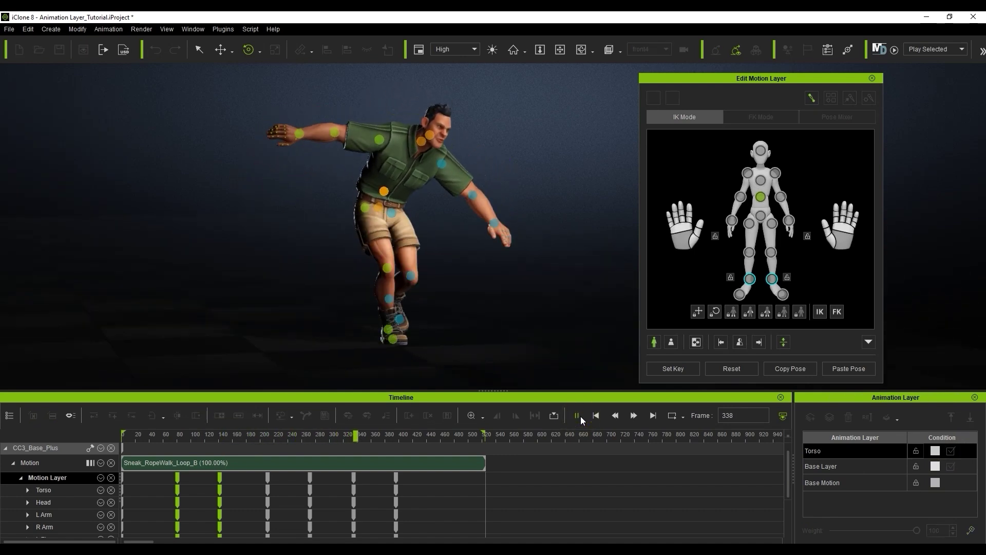
click(580, 417)
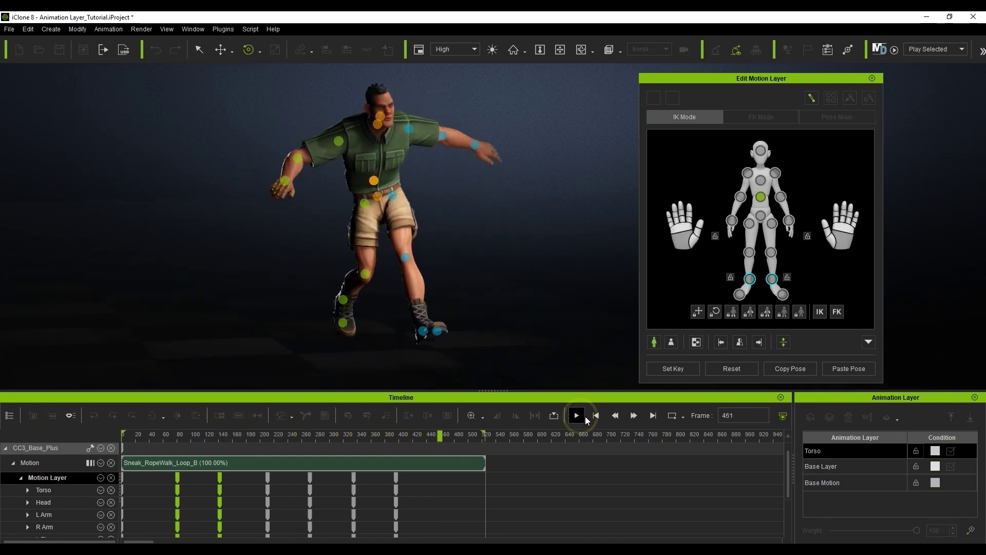